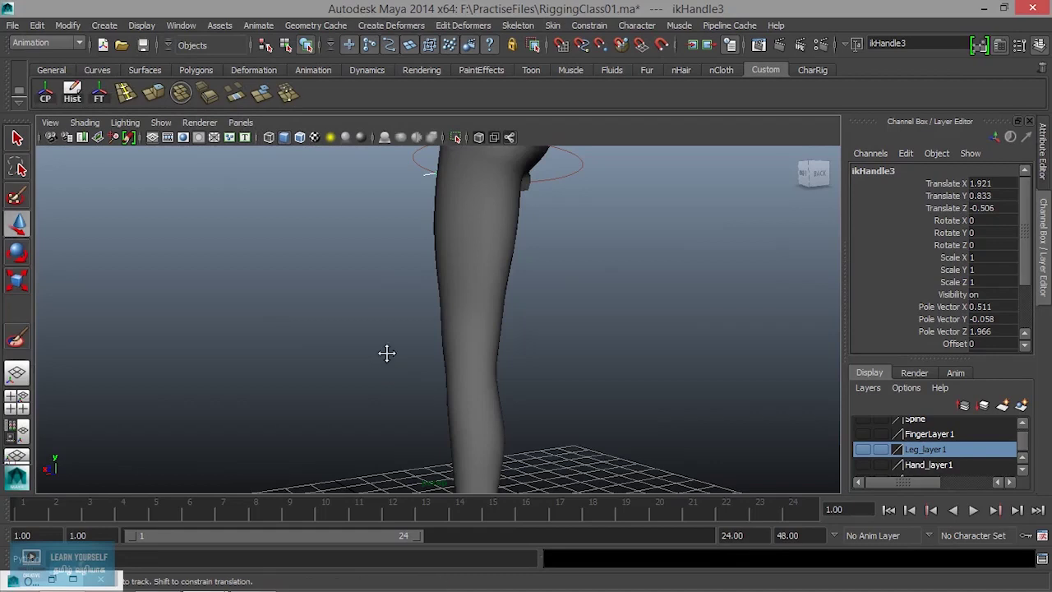
# Test the leg rig by raising the ankle IK handle to a Translate Y of about 4.88.
pyautogui.scroll(-3, 386, 353)
pyautogui.keyDown('alt'); pyautogui.moveTo(418, 383); pyautogui.dragTo(535, 402); pyautogui.keyUp('alt')
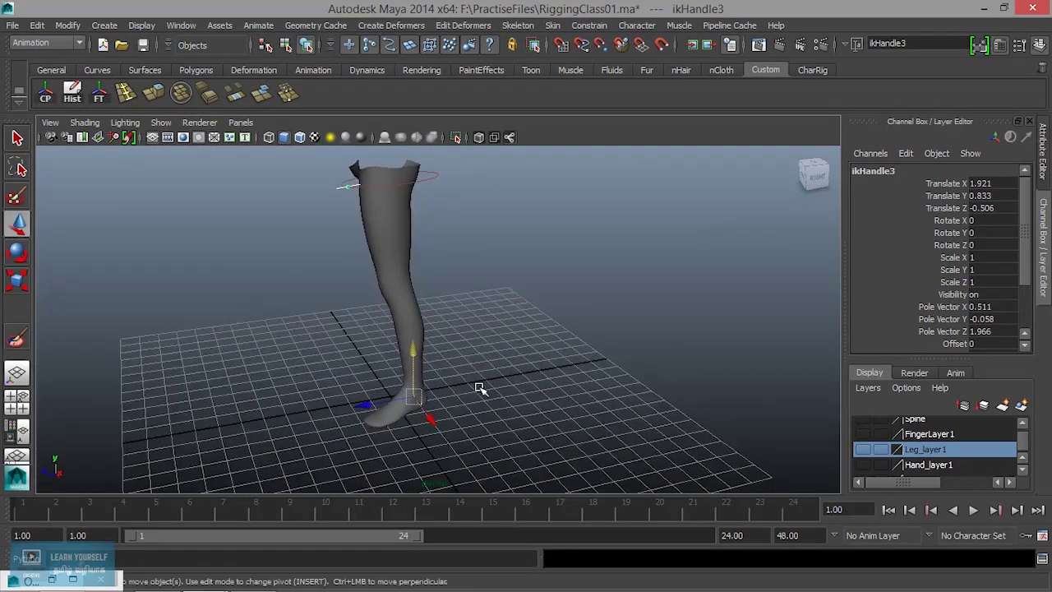
pyautogui.scroll(3, 418, 298)
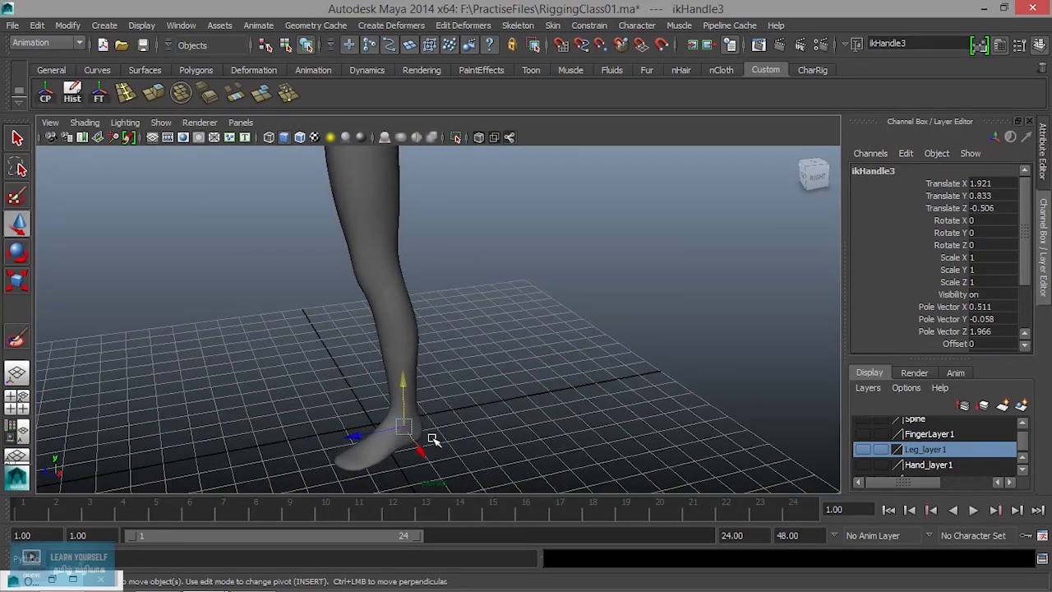
pyautogui.moveTo(433, 440); pyautogui.dragTo(403, 292)
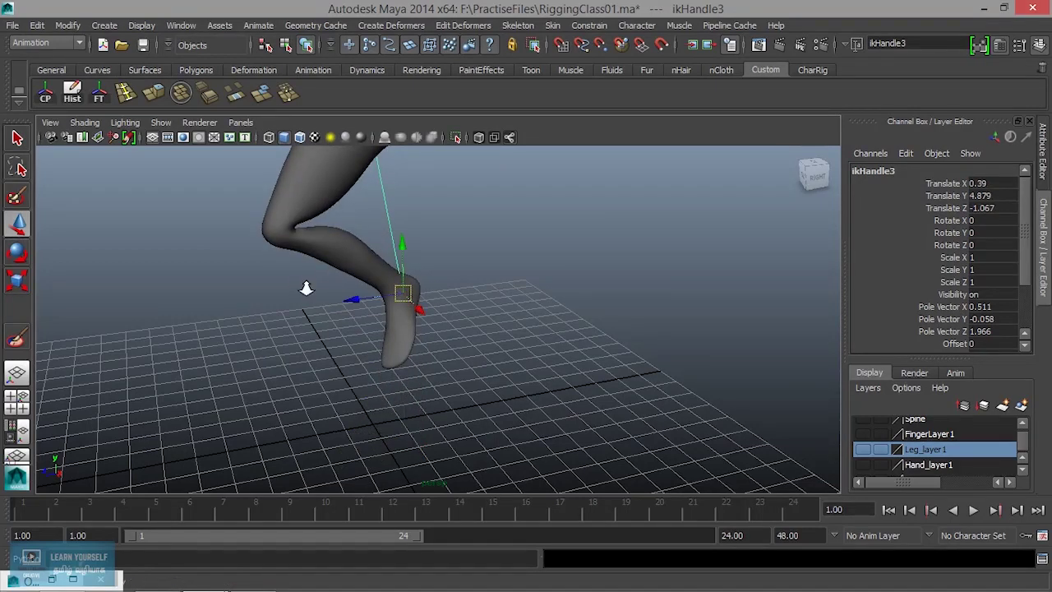
# Examine how the mesh deforms around the bent knee, especially the crease behind it.
pyautogui.keyDown('alt'); pyautogui.moveTo(299, 288); pyautogui.dragTo(434, 321, button='right'); pyautogui.keyUp('alt')
pyautogui.keyDown('alt'); pyautogui.moveTo(434, 322); pyautogui.dragTo(474, 350, button='middle'); pyautogui.keyUp('alt')
pyautogui.keyDown('alt'); pyautogui.moveTo(474, 350); pyautogui.dragTo(392, 331); pyautogui.keyUp('alt')
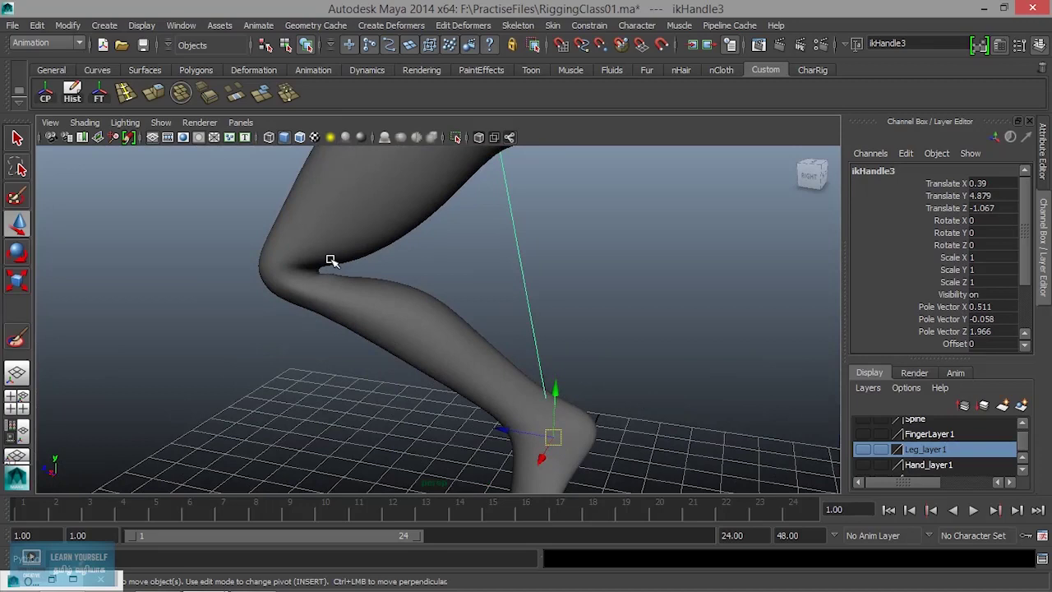
pyautogui.keyDown('alt'); pyautogui.moveTo(405, 329); pyautogui.dragTo(465, 371, button='right'); pyautogui.keyUp('alt')
pyautogui.keyDown('alt'); pyautogui.moveTo(465, 371); pyautogui.dragTo(519, 345, button='middle'); pyautogui.keyUp('alt')
pyautogui.scroll(-3, 520, 346)
pyautogui.keyDown('alt'); pyautogui.moveTo(359, 287); pyautogui.dragTo(530, 340, button='right'); pyautogui.keyUp('alt')
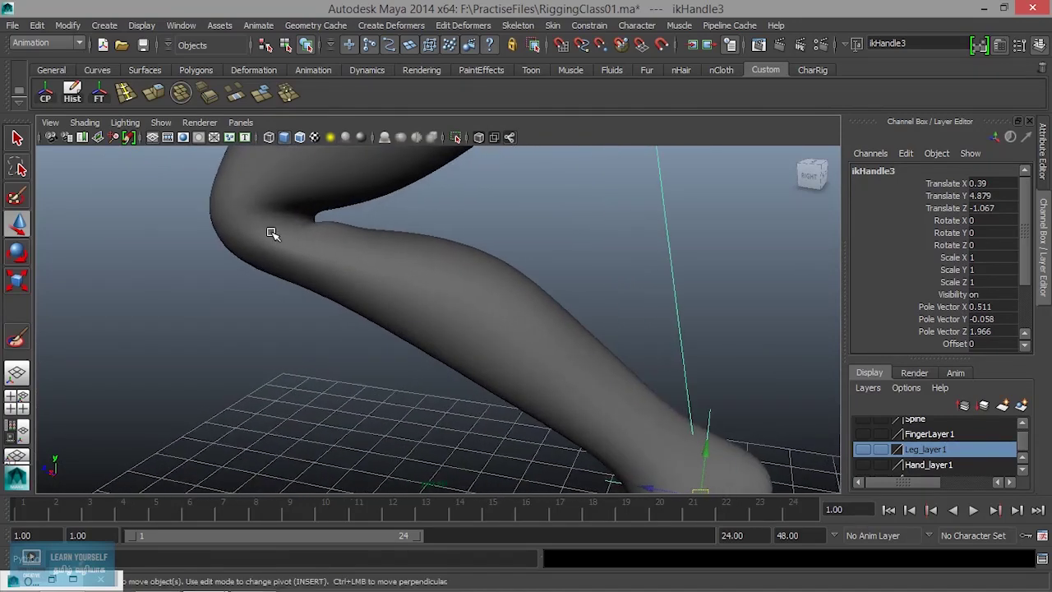
pyautogui.keyDown('alt'); pyautogui.moveTo(329, 253); pyautogui.dragTo(355, 300); pyautogui.keyUp('alt')
pyautogui.keyDown('alt'); pyautogui.moveTo(378, 259); pyautogui.dragTo(415, 304); pyautogui.keyUp('alt')
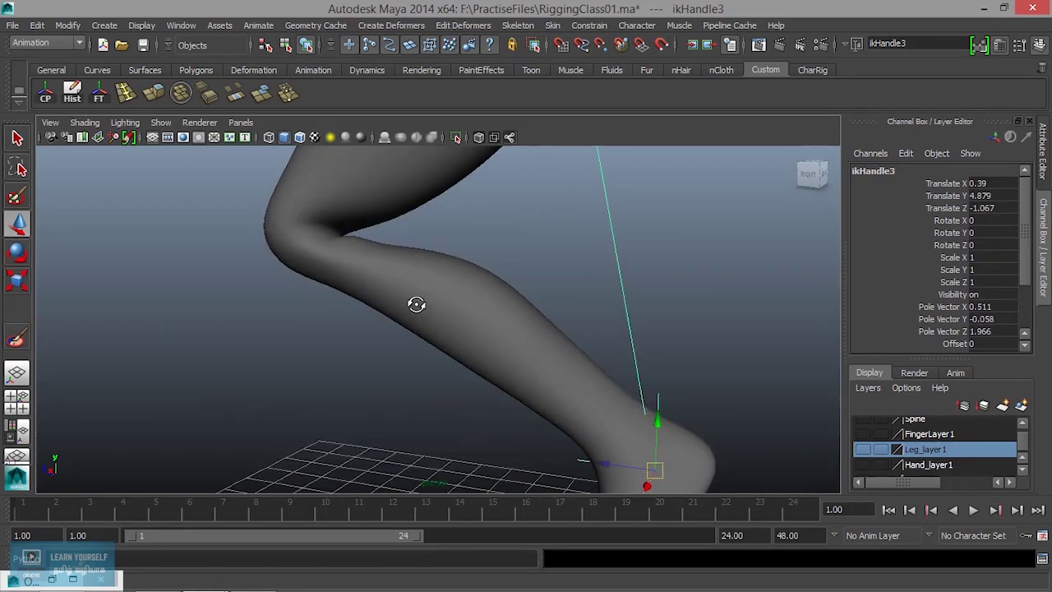
# Undo the IK handle move to restore the straight leg pose.
pyautogui.hotkey('ctrl', 'z')
pyautogui.hotkey('ctrl', 'z')
pyautogui.hotkey('ctrl', 'z')
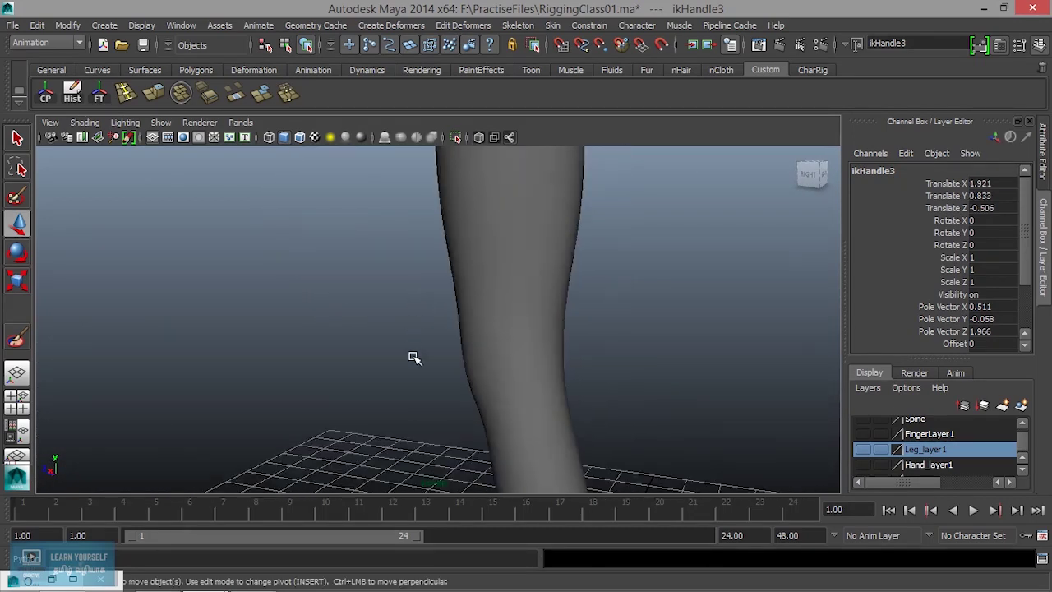
# Set a keyframe on the ankle IK handle at frame 1 with the leg in its straight pose.
pyautogui.keyDown('alt'); pyautogui.moveTo(377, 378); pyautogui.dragTo(439, 385, button='right'); pyautogui.keyUp('alt')
pyautogui.keyDown('alt'); pyautogui.moveTo(439, 384); pyautogui.dragTo(561, 419); pyautogui.keyUp('alt')
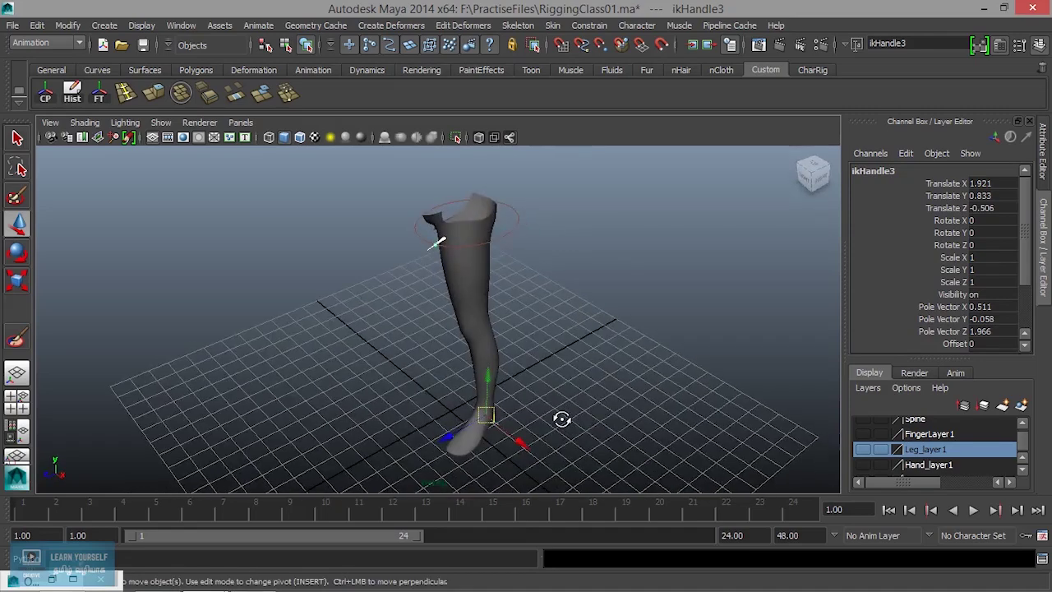
pyautogui.keyDown('alt'); pyautogui.moveTo(562, 418); pyautogui.dragTo(458, 349, button='middle'); pyautogui.keyUp('alt')
pyautogui.keyDown('alt'); pyautogui.moveTo(386, 325); pyautogui.dragTo(532, 391, button='right'); pyautogui.keyUp('alt')
pyautogui.keyDown('alt'); pyautogui.moveTo(533, 392); pyautogui.dragTo(425, 362); pyautogui.keyUp('alt')
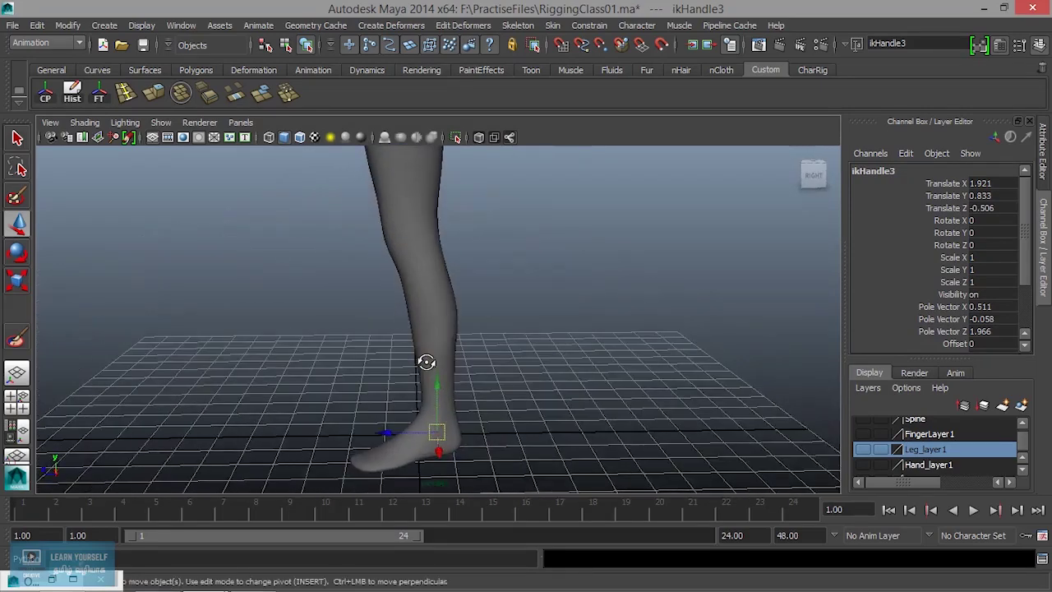
pyautogui.moveTo(138, 509); pyautogui.dragTo(14, 508)
pyautogui.press('s')
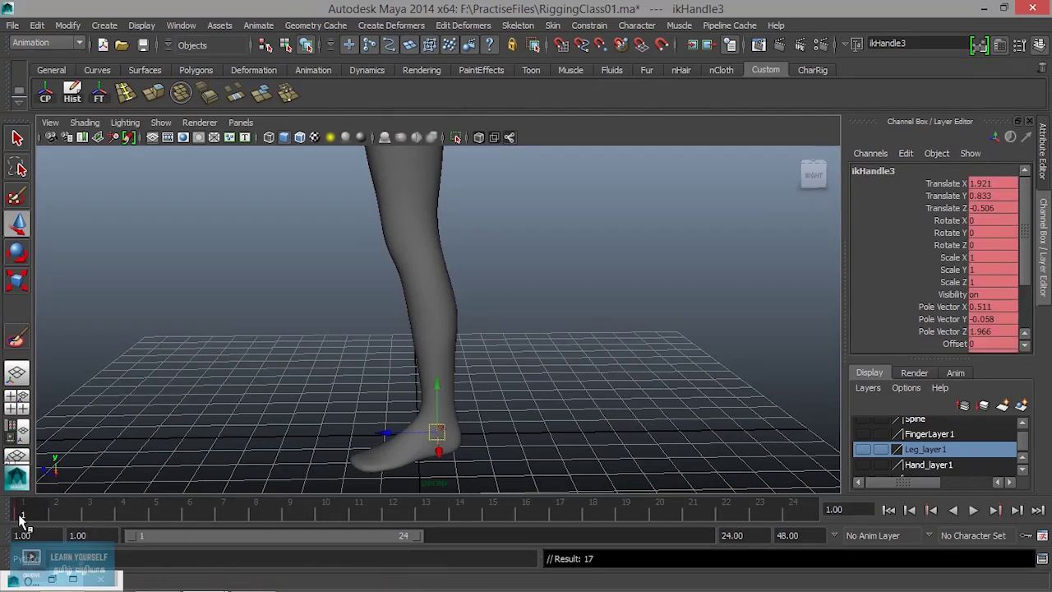
# At frame 10, raise the ankle IK handle to a Translate Y of about 5.33 and key the bent-knee pose.
pyautogui.moveTo(33, 508); pyautogui.dragTo(345, 507)
pyautogui.moveTo(438, 400); pyautogui.dragTo(427, 221)
pyautogui.keyDown('alt'); pyautogui.moveTo(427, 220); pyautogui.dragTo(420, 343, button='middle'); pyautogui.keyUp('alt')
pyautogui.keyDown('alt'); pyautogui.moveTo(420, 343); pyautogui.dragTo(356, 330); pyautogui.keyUp('alt')
pyautogui.keyDown('alt'); pyautogui.moveTo(355, 308); pyautogui.dragTo(462, 377, button='right'); pyautogui.keyUp('alt')
pyautogui.keyDown('alt'); pyautogui.moveTo(464, 381); pyautogui.dragTo(485, 442, button='middle'); pyautogui.keyUp('alt')
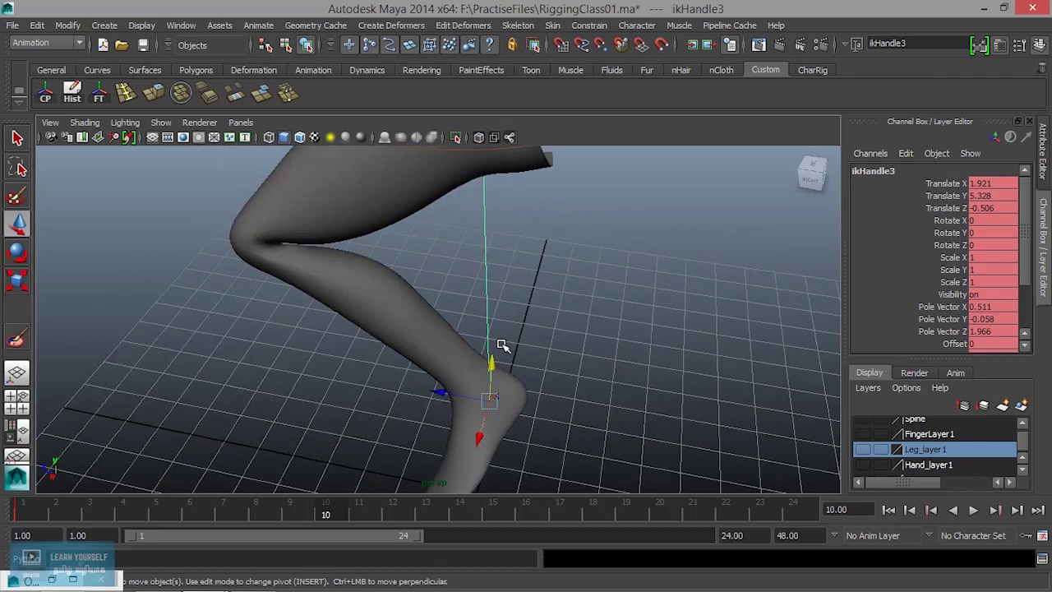
pyautogui.click(490, 362)
# Play back the knee bend animation and scrub the timeline to frame 7.
pyautogui.hotkey('alt', 'v')
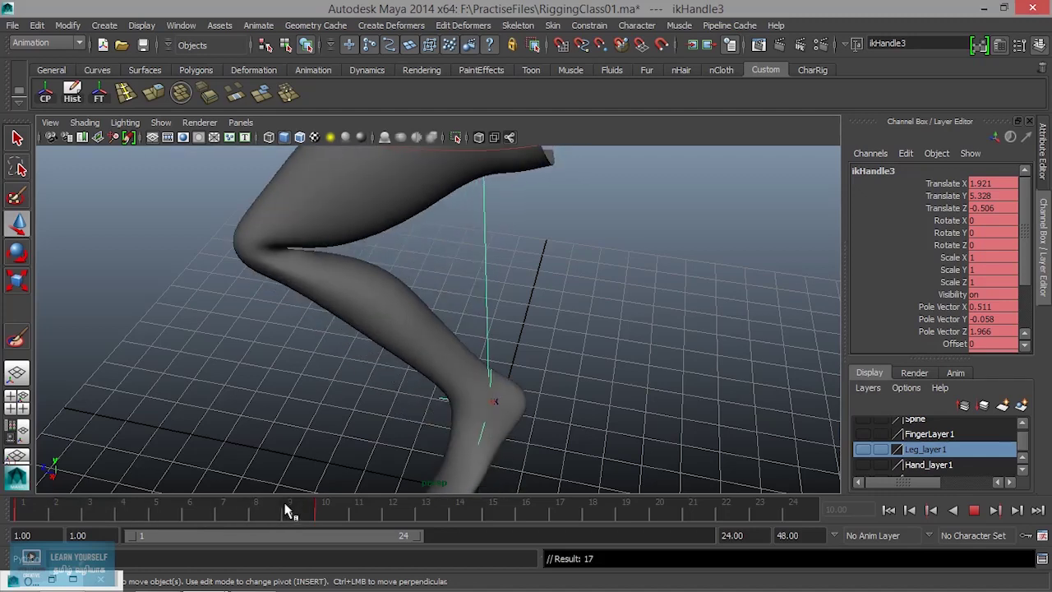
pyautogui.moveTo(135, 507); pyautogui.dragTo(225, 498)
pyautogui.keyDown('alt'); pyautogui.moveTo(289, 351); pyautogui.dragTo(417, 421, button='right'); pyautogui.keyUp('alt')
pyautogui.keyDown('alt'); pyautogui.moveTo(437, 429); pyautogui.dragTo(494, 466, button='middle'); pyautogui.keyUp('alt')
# Select the leg mesh and open the Paint Skin Weights Tool settings with the list of influence joints in view.
pyautogui.click(393, 386)
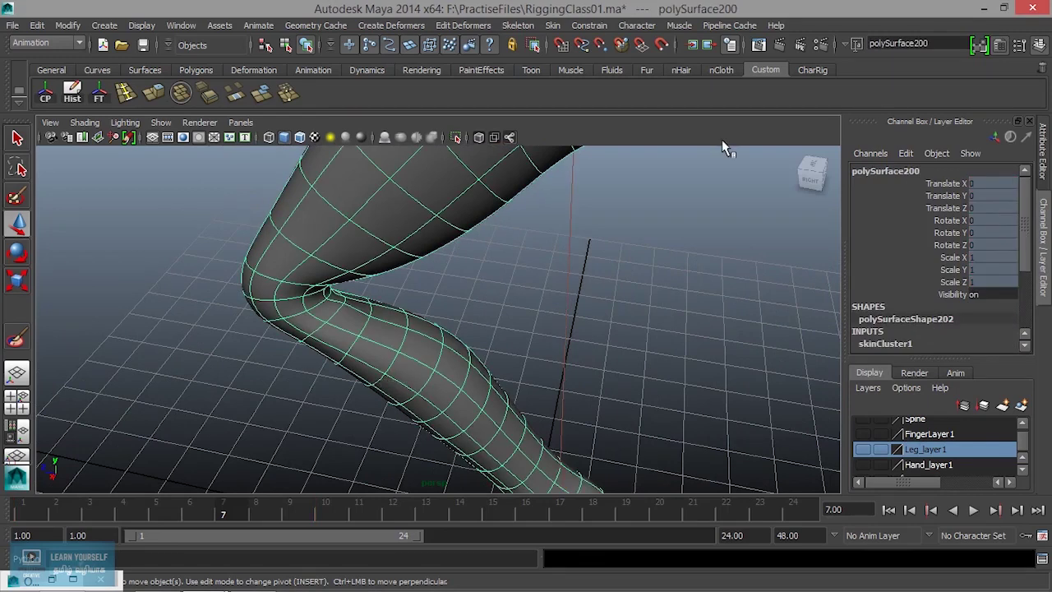
pyautogui.click(552, 25)
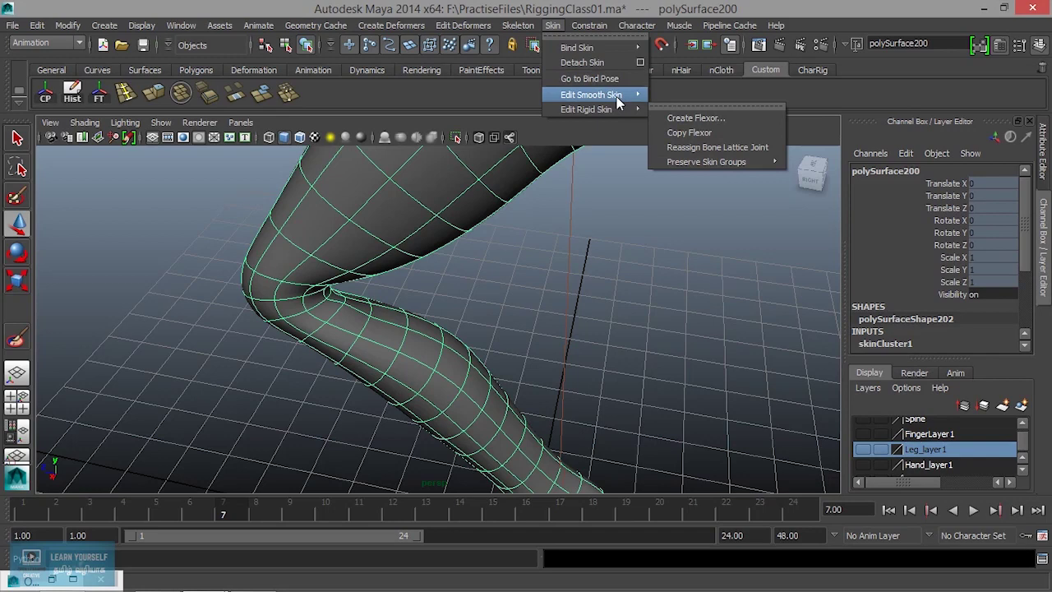
pyautogui.moveTo(618, 97)
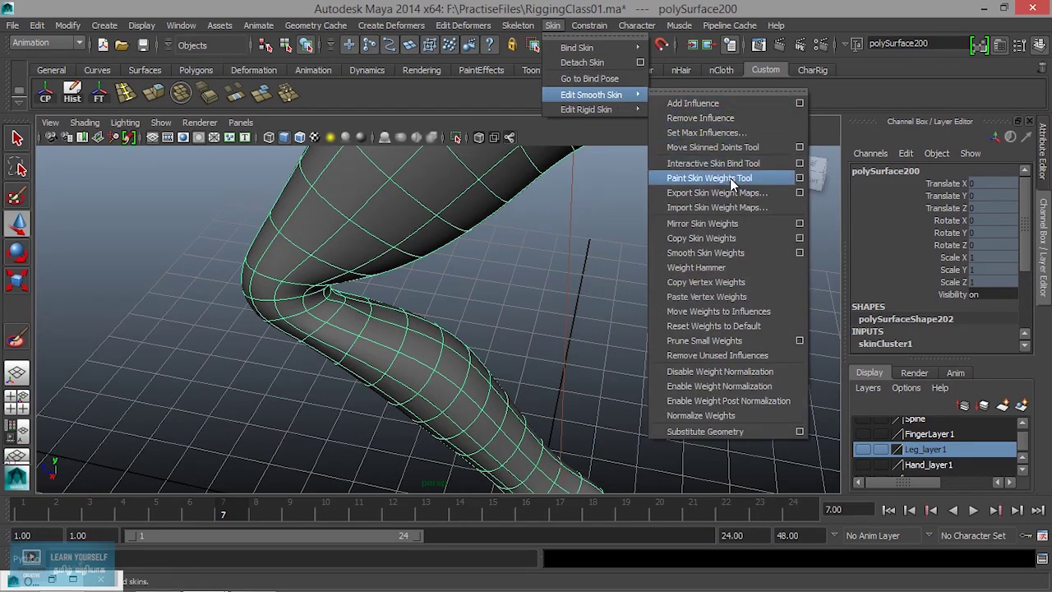
pyautogui.click(799, 179)
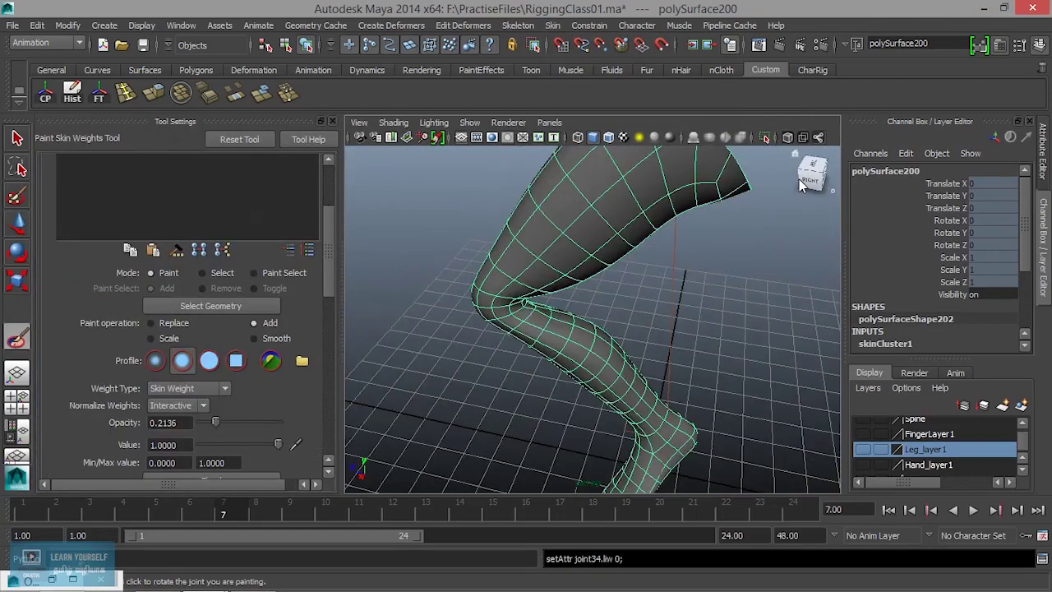
pyautogui.moveTo(329, 268); pyautogui.dragTo(322, 199)
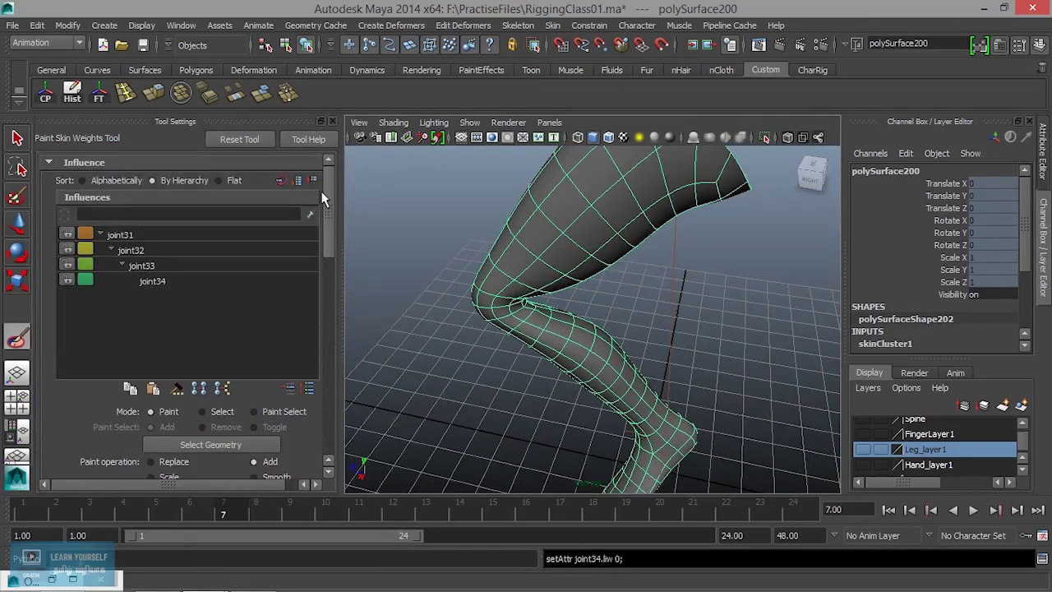
# Resize the skin weight brush over the thigh.
pyautogui.keyDown('alt'); pyautogui.moveTo(472, 282); pyautogui.dragTo(510, 294, button='right'); pyautogui.keyUp('alt')
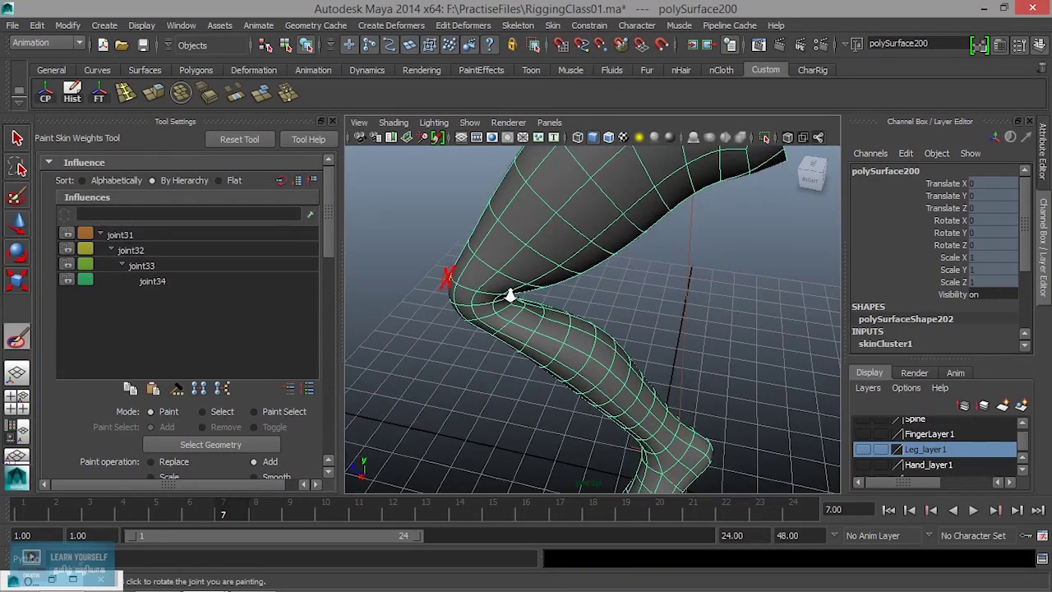
pyautogui.keyDown('alt'); pyautogui.moveTo(580, 215); pyautogui.dragTo(573, 235); pyautogui.keyUp('alt')
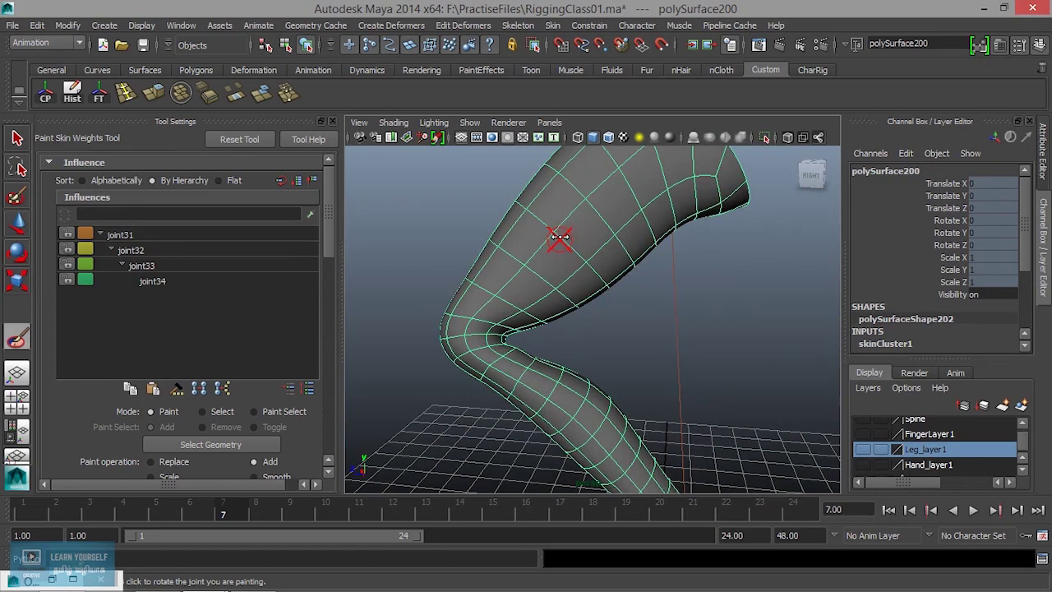
pyautogui.moveTo(560, 233)
pyautogui.mouseDown()
pyautogui.moveTo(602, 231)
pyautogui.moveTo(532, 231)
pyautogui.moveTo(599, 232)
pyautogui.mouseUp()
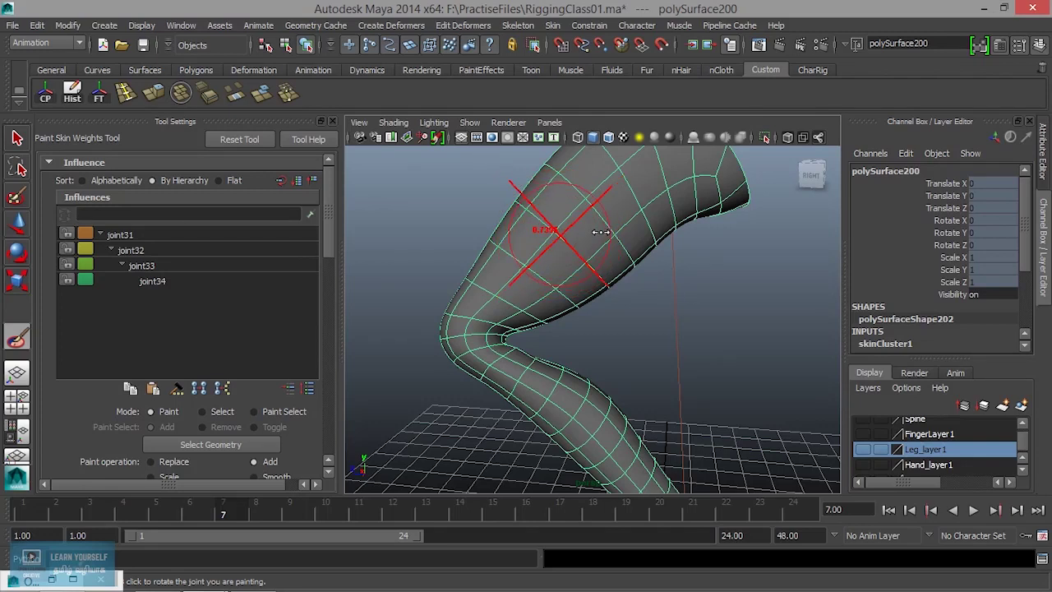
pyautogui.moveTo(585, 233); pyautogui.dragTo(572, 232)
# Examine the crease behind the bent knee and the paint operation, opacity and value settings of the brush.
pyautogui.keyDown('alt'); pyautogui.moveTo(551, 278); pyautogui.dragTo(493, 322); pyautogui.keyUp('alt')
pyautogui.keyDown('alt'); pyautogui.moveTo(559, 324); pyautogui.dragTo(601, 317, button='right'); pyautogui.keyUp('alt')
pyautogui.keyDown('alt'); pyautogui.moveTo(601, 317); pyautogui.dragTo(636, 295, button='middle'); pyautogui.keyUp('alt')
pyautogui.keyDown('alt'); pyautogui.moveTo(585, 277); pyautogui.dragTo(577, 305); pyautogui.keyUp('alt')
pyautogui.moveTo(577, 305)
pyautogui.keyDown('alt'); pyautogui.mouseDown(button='middle')
pyautogui.moveTo(564, 293)
pyautogui.moveTo(567, 311)
pyautogui.mouseUp(button='middle'); pyautogui.keyUp('alt')
pyautogui.moveTo(587, 297)
pyautogui.keyDown('alt'); pyautogui.mouseDown()
pyautogui.moveTo(570, 294)
pyautogui.moveTo(582, 301)
pyautogui.mouseUp(); pyautogui.keyUp('alt')
pyautogui.keyDown('alt'); pyautogui.moveTo(582, 302); pyautogui.dragTo(554, 307, button='right'); pyautogui.keyUp('alt')
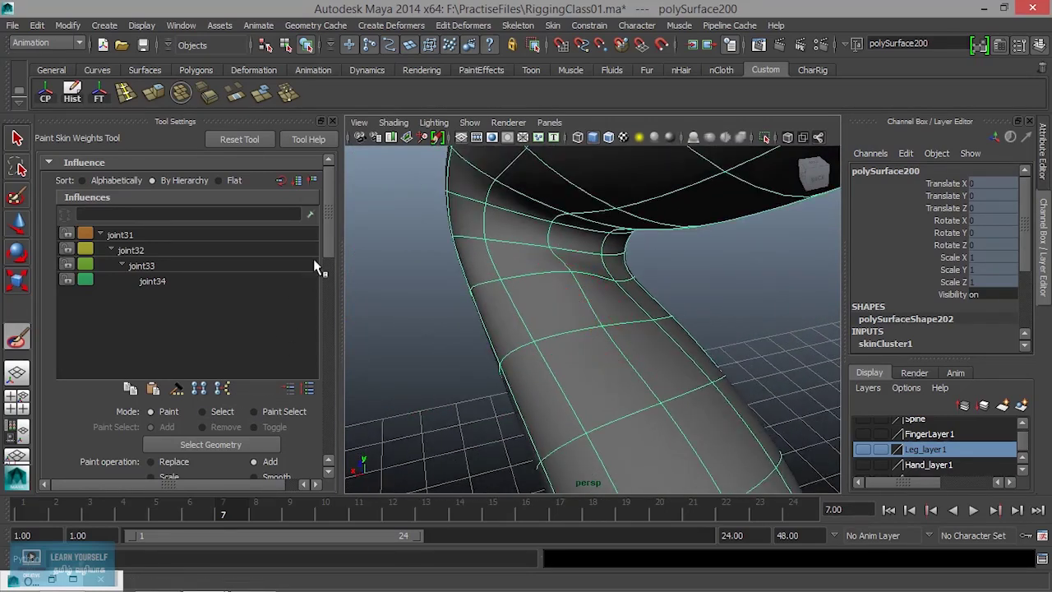
pyautogui.moveTo(329, 240); pyautogui.dragTo(335, 289)
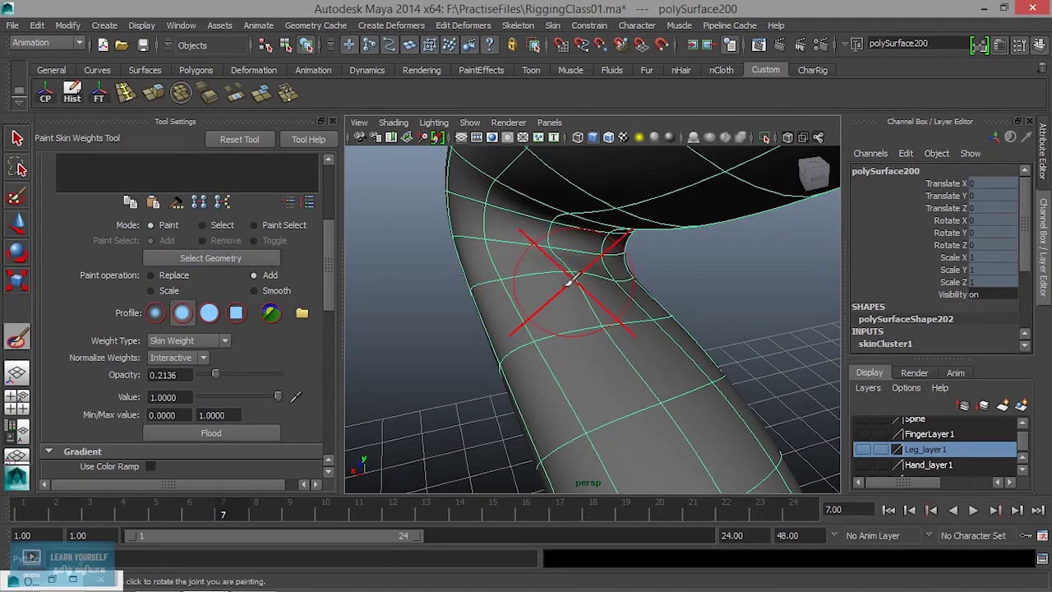
# Select the joint32 influence and examine its weights along the lower leg from knee to ankle.
pyautogui.keyDown('alt'); pyautogui.moveTo(571, 302); pyautogui.dragTo(559, 296); pyautogui.keyUp('alt')
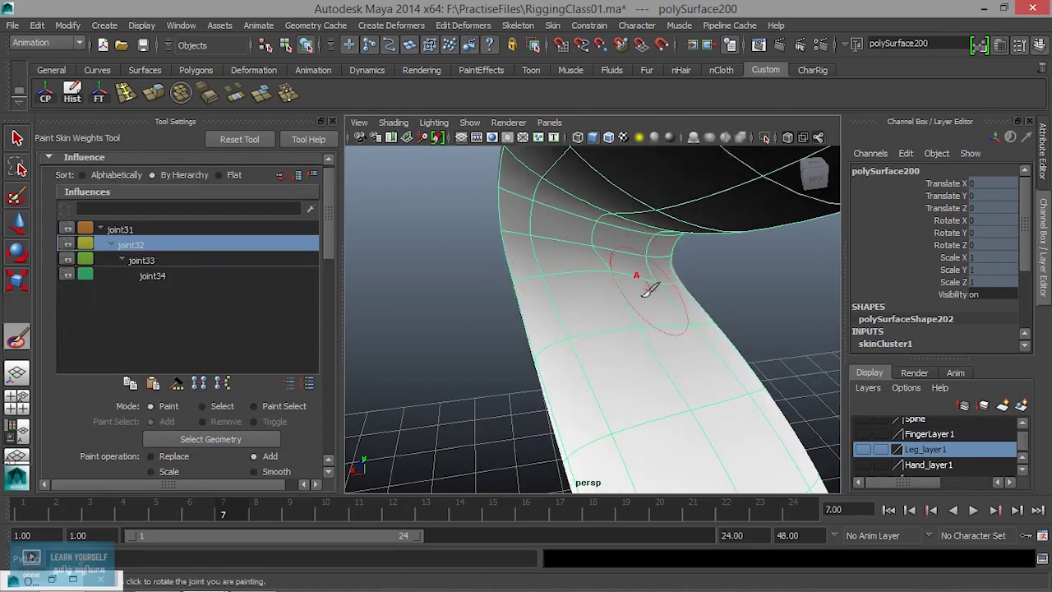
pyautogui.scroll(-5, 598, 309)
pyautogui.keyDown('alt'); pyautogui.moveTo(585, 336); pyautogui.dragTo(681, 355); pyautogui.keyUp('alt')
pyautogui.keyDown('alt'); pyautogui.moveTo(682, 353); pyautogui.dragTo(683, 280, button='middle'); pyautogui.keyUp('alt')
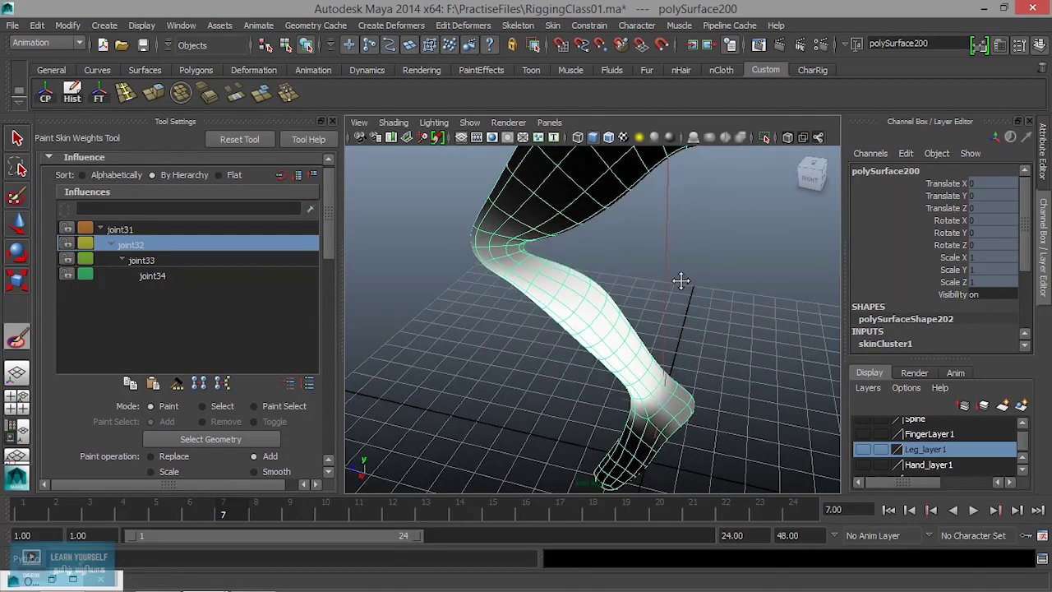
pyautogui.scroll(-4, 676, 306)
pyautogui.keyDown('alt'); pyautogui.moveTo(672, 314); pyautogui.dragTo(610, 300); pyautogui.keyUp('alt')
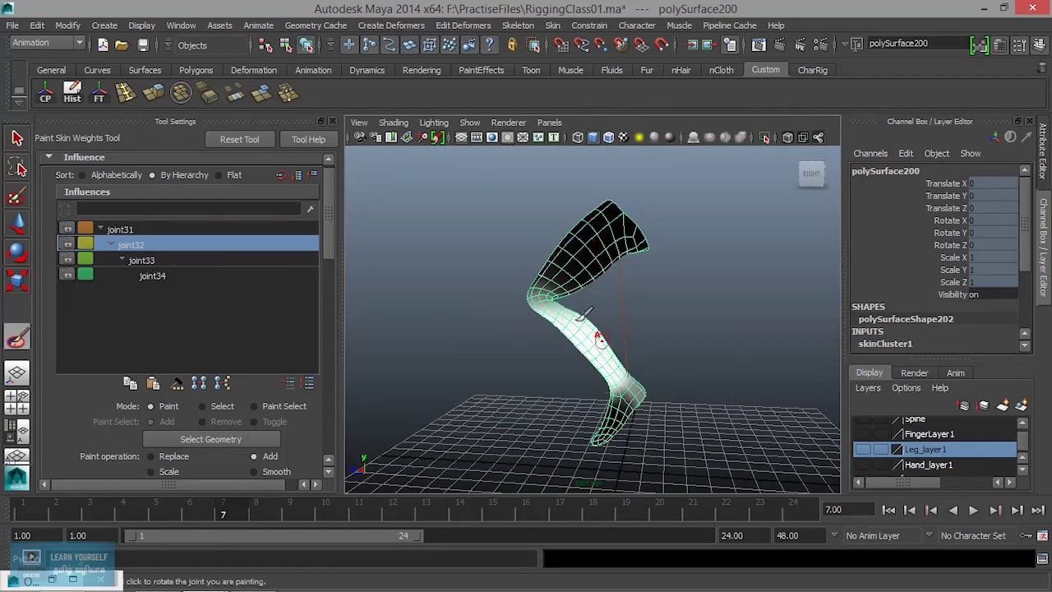
pyautogui.scroll(3, 674, 341)
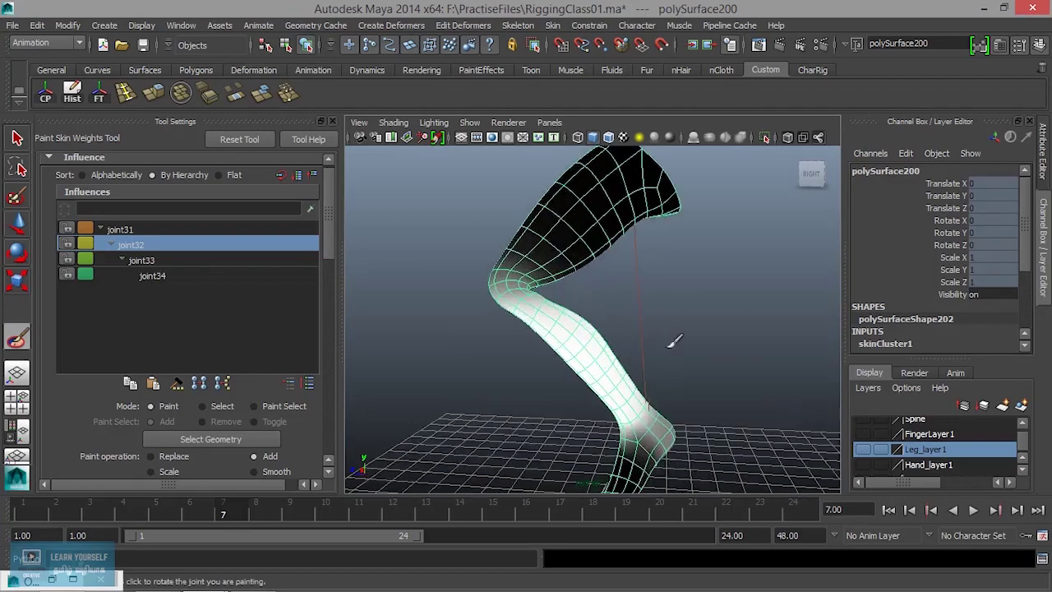
pyautogui.scroll(3, 616, 366)
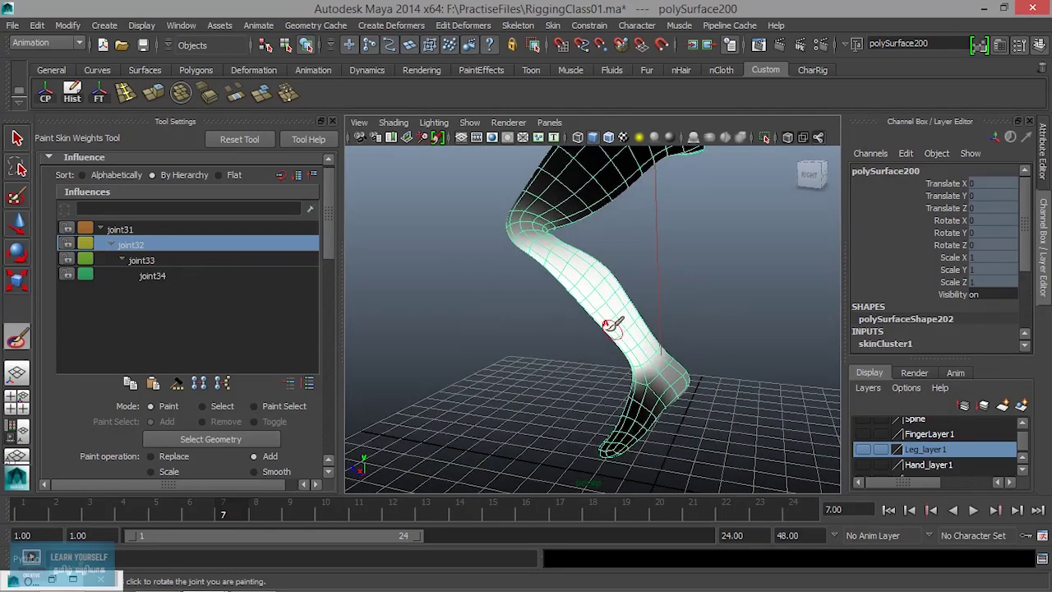
pyautogui.keyDown('alt'); pyautogui.moveTo(612, 326); pyautogui.dragTo(526, 338); pyautogui.keyUp('alt')
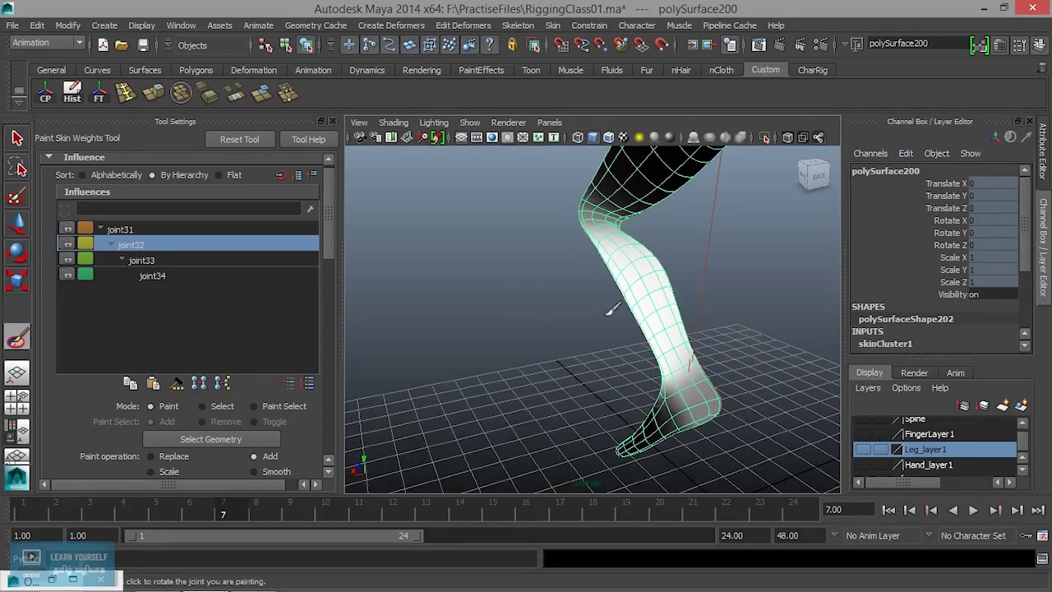
pyautogui.scroll(3, 580, 301)
pyautogui.scroll(-3, 564, 305)
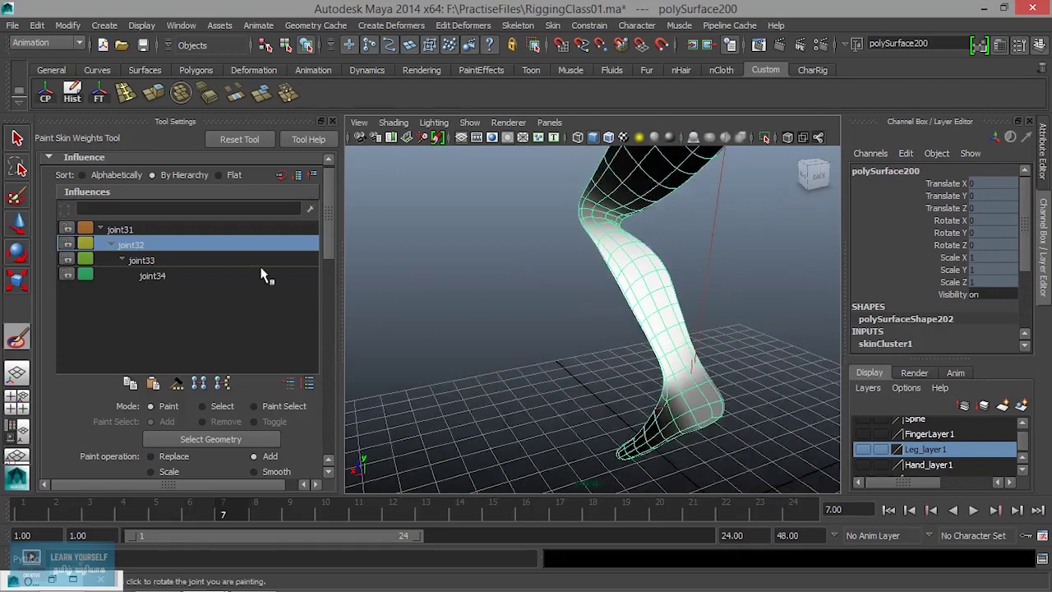
# Select the joint31 influence and inspect its weights on the thigh.
pyautogui.click(117, 233)
pyautogui.scroll(-5, 635, 290)
pyautogui.keyDown('alt'); pyautogui.moveTo(601, 298); pyautogui.dragTo(660, 306); pyautogui.keyUp('alt')
pyautogui.scroll(2, 660, 306)
pyautogui.scroll(4, 637, 273)
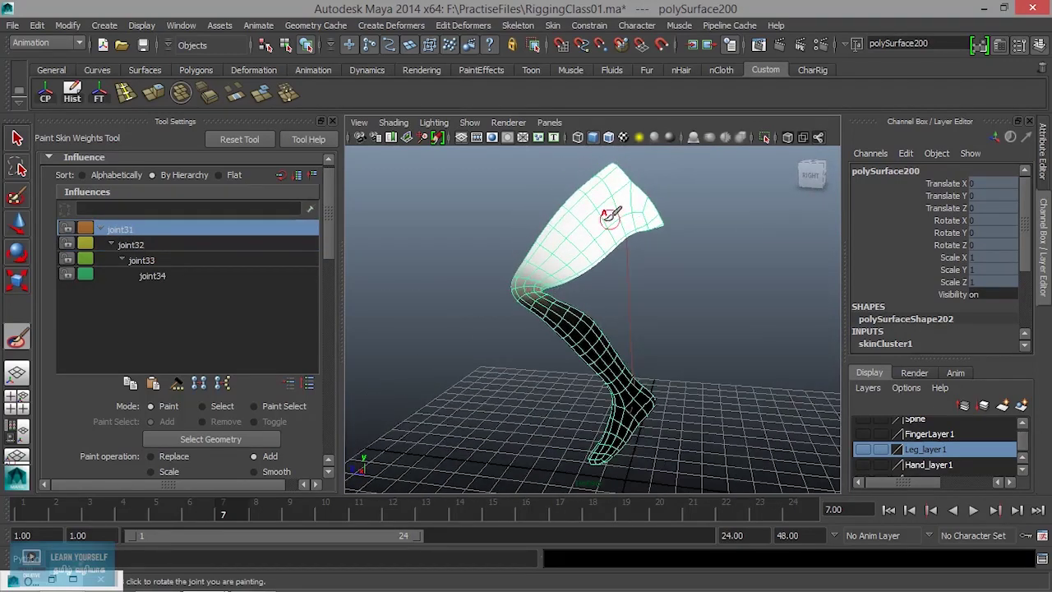
# Inspect the weights of the joint33 and joint34 influences on the foot in turn.
pyautogui.click(146, 261)
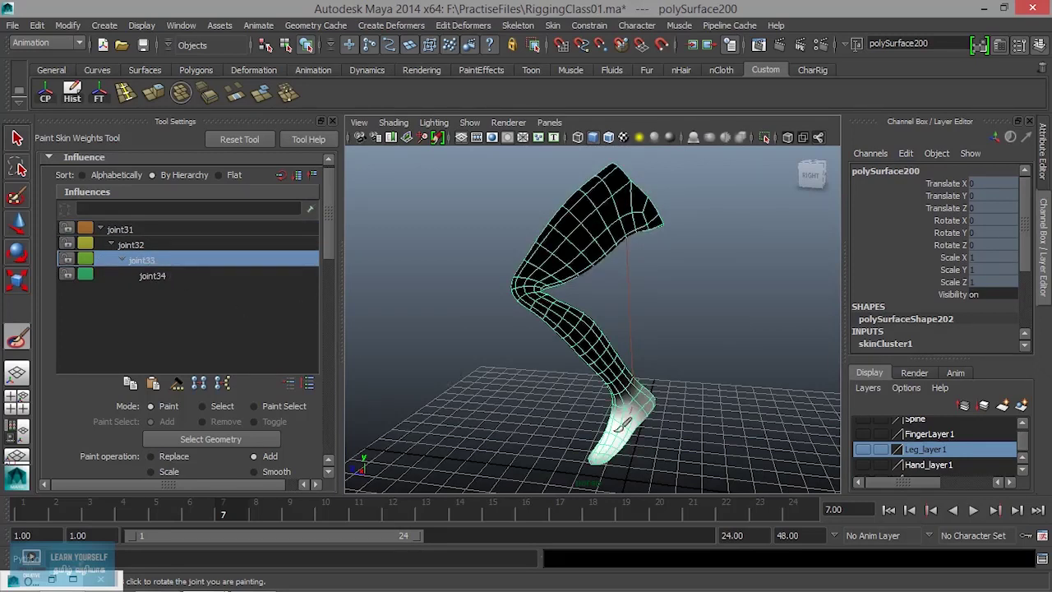
pyautogui.click(153, 276)
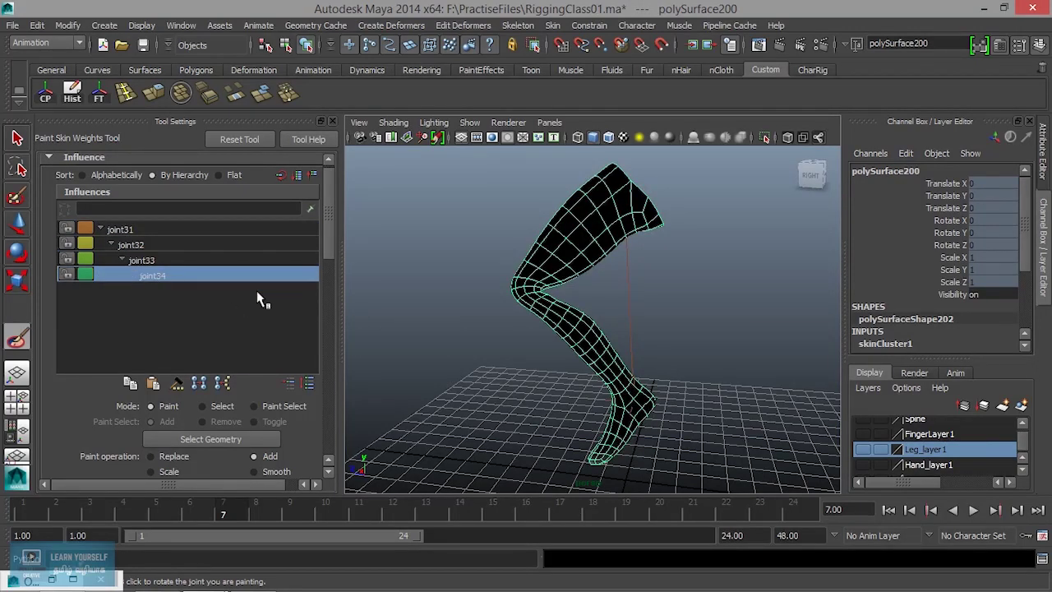
pyautogui.moveTo(614, 456)
pyautogui.keyDown('alt'); pyautogui.mouseDown()
pyautogui.moveTo(665, 369)
pyautogui.moveTo(692, 374)
pyautogui.moveTo(617, 408)
pyautogui.moveTo(599, 465)
pyautogui.mouseUp(); pyautogui.keyUp('alt')
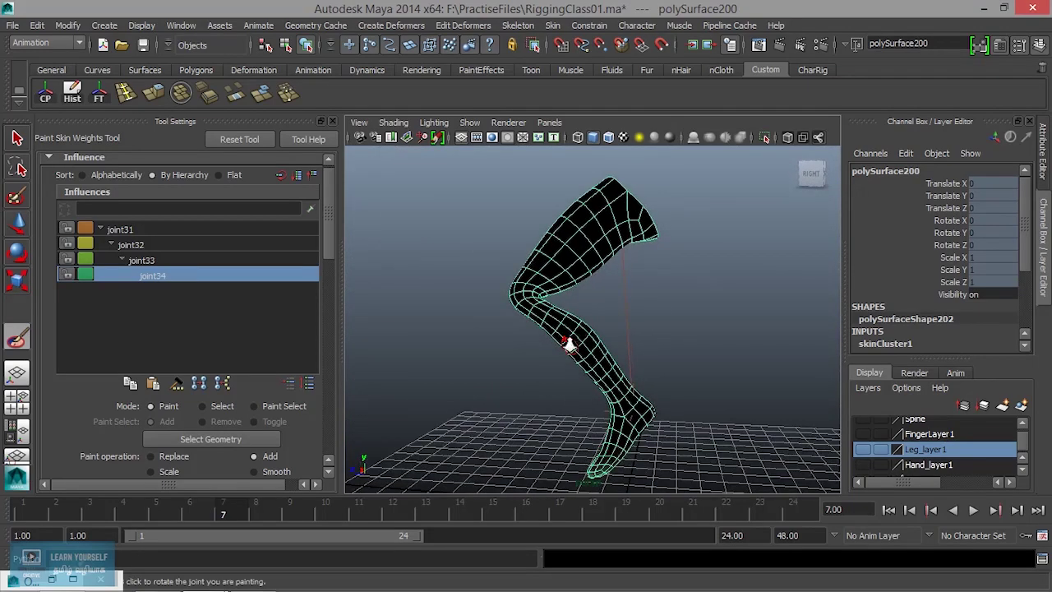
# Make joint32 the influence for painting and inspect its weights up close behind the bent knee.
pyautogui.scroll(5, 573, 321)
pyautogui.keyDown('alt'); pyautogui.moveTo(570, 307); pyautogui.dragTo(607, 348, button='middle'); pyautogui.keyUp('alt')
pyautogui.click(131, 246)
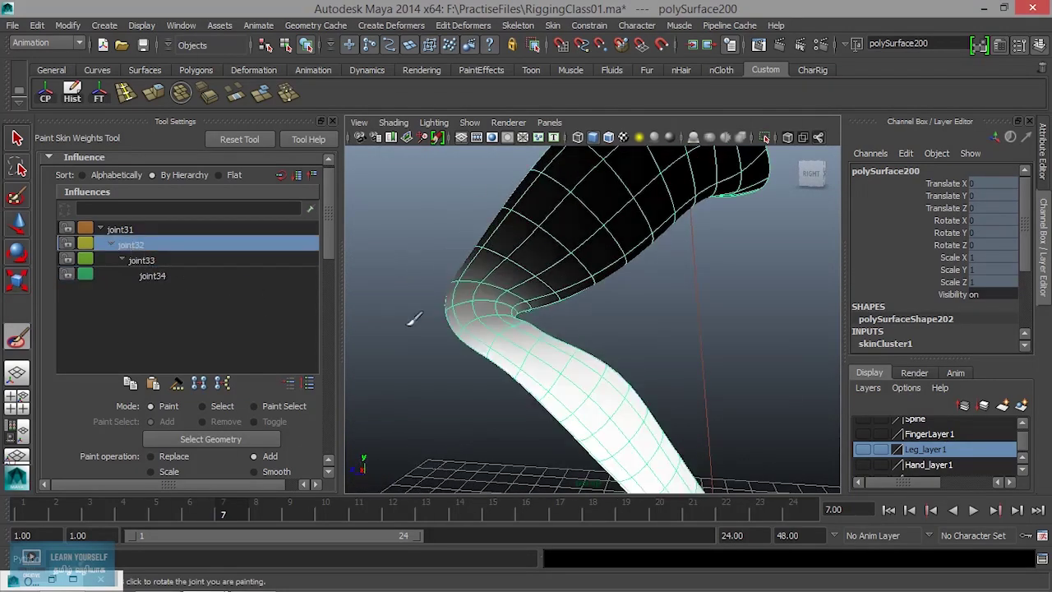
pyautogui.keyDown('alt'); pyautogui.moveTo(573, 335); pyautogui.dragTo(524, 331); pyautogui.keyUp('alt')
pyautogui.keyDown('alt'); pyautogui.moveTo(524, 296); pyautogui.dragTo(723, 373, button='right'); pyautogui.keyUp('alt')
pyautogui.keyDown('alt'); pyautogui.moveTo(723, 373); pyautogui.dragTo(671, 320); pyautogui.keyUp('alt')
pyautogui.keyDown('alt'); pyautogui.moveTo(671, 319); pyautogui.dragTo(684, 348, button='middle'); pyautogui.keyUp('alt')
pyautogui.moveTo(623, 314)
pyautogui.keyDown('alt'); pyautogui.mouseDown()
pyautogui.moveTo(474, 343)
pyautogui.moveTo(416, 305)
pyautogui.moveTo(591, 337)
pyautogui.moveTo(723, 341)
pyautogui.moveTo(557, 357)
pyautogui.moveTo(559, 383)
pyautogui.moveTo(589, 304)
pyautogui.moveTo(606, 305)
pyautogui.moveTo(557, 315)
pyautogui.moveTo(631, 338)
pyautogui.moveTo(585, 332)
pyautogui.mouseUp(); pyautogui.keyUp('alt')
pyautogui.keyDown('alt'); pyautogui.moveTo(585, 331); pyautogui.dragTo(755, 375, button='right'); pyautogui.keyUp('alt')
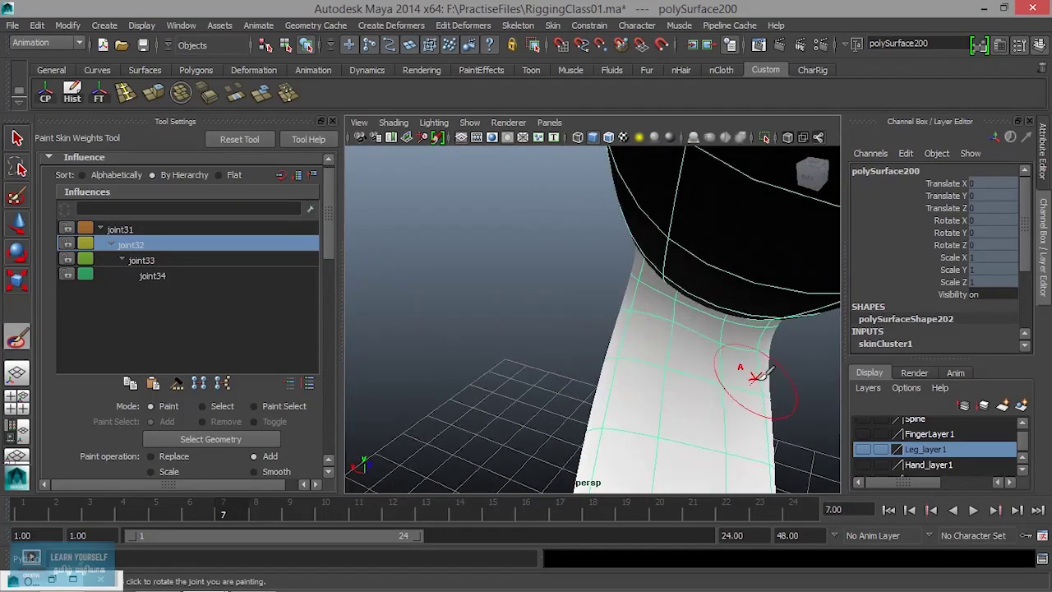
# Lower the skin weight brush's opacity to 0.0680 and set its minimum value to -1.
pyautogui.keyDown('alt'); pyautogui.moveTo(755, 375); pyautogui.dragTo(578, 314); pyautogui.keyUp('alt')
pyautogui.keyDown('alt'); pyautogui.moveTo(468, 284); pyautogui.dragTo(678, 360, button='right'); pyautogui.keyUp('alt')
pyautogui.keyDown('alt'); pyautogui.moveTo(678, 360); pyautogui.dragTo(617, 329); pyautogui.keyUp('alt')
pyautogui.keyDown('alt'); pyautogui.moveTo(617, 325); pyautogui.dragTo(627, 325, button='right'); pyautogui.keyUp('alt')
pyautogui.keyDown('alt'); pyautogui.moveTo(626, 326); pyautogui.dragTo(630, 324); pyautogui.keyUp('alt')
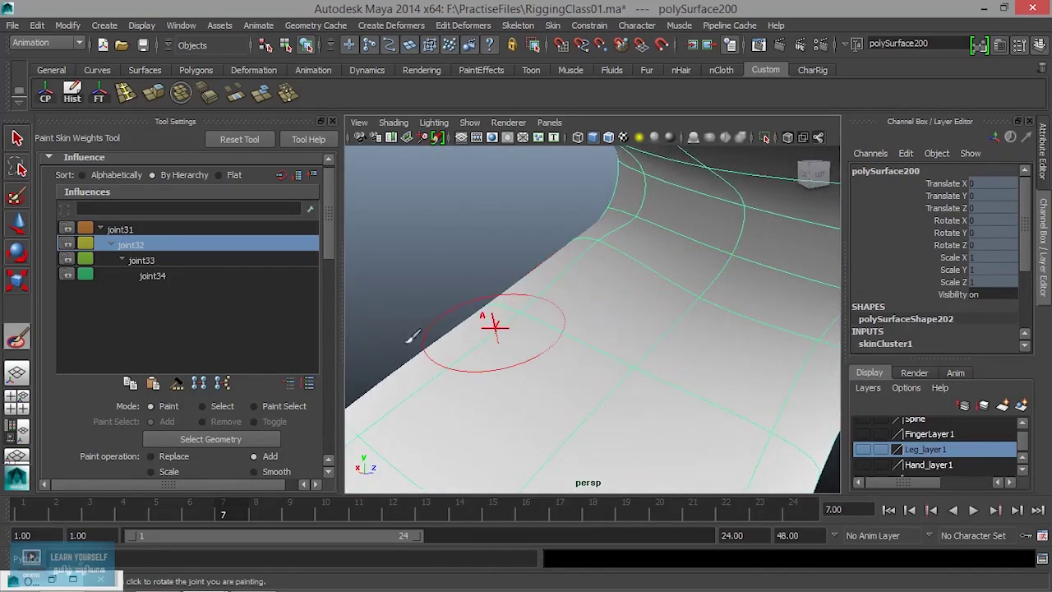
pyautogui.scroll(-2, 333, 255)
pyautogui.scroll(-8, 332, 254)
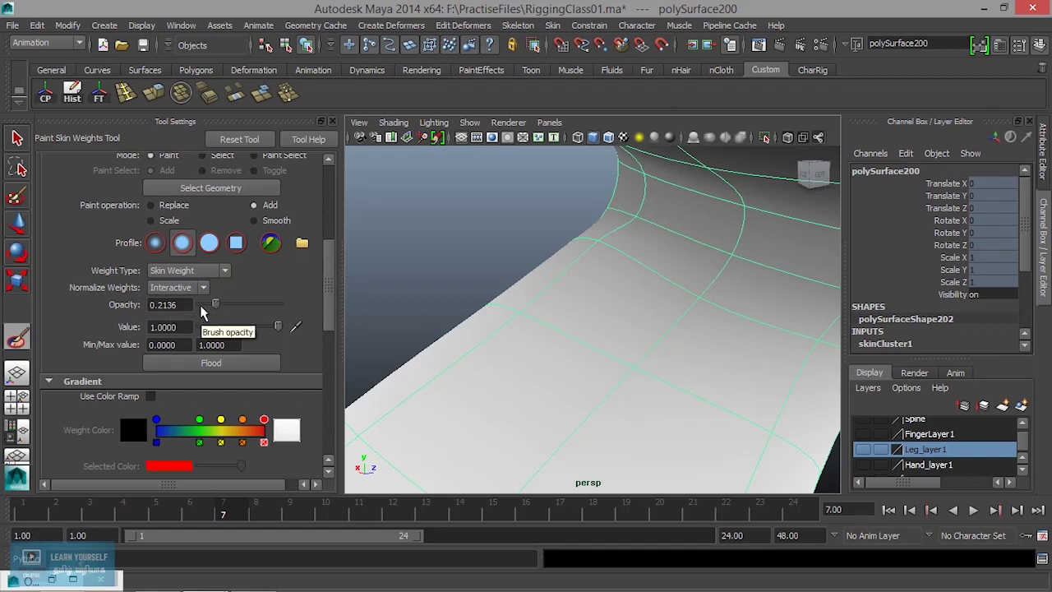
pyautogui.moveTo(216, 307); pyautogui.dragTo(189, 308)
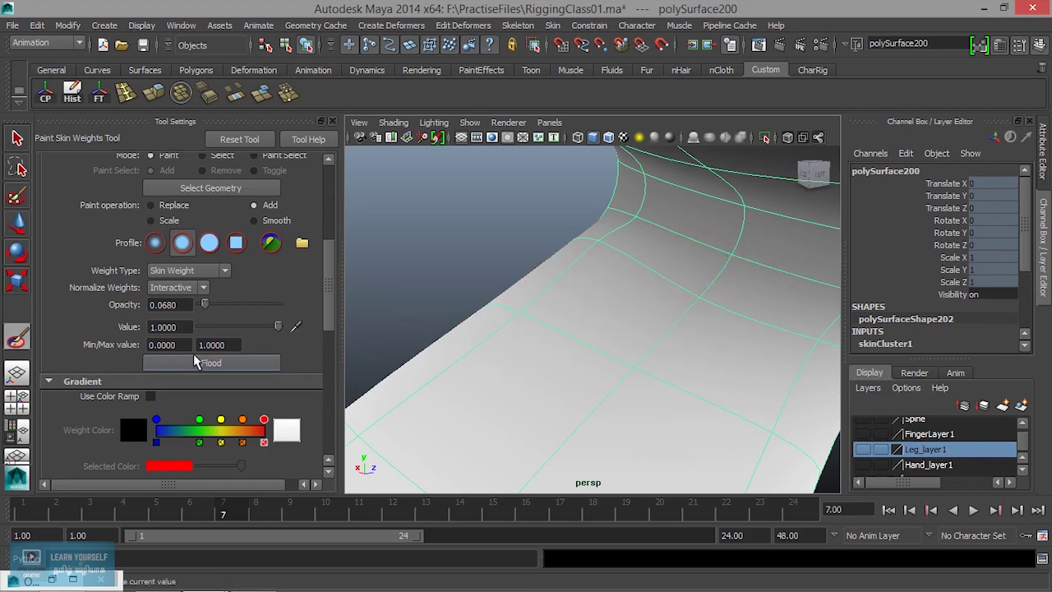
pyautogui.click(168, 344)
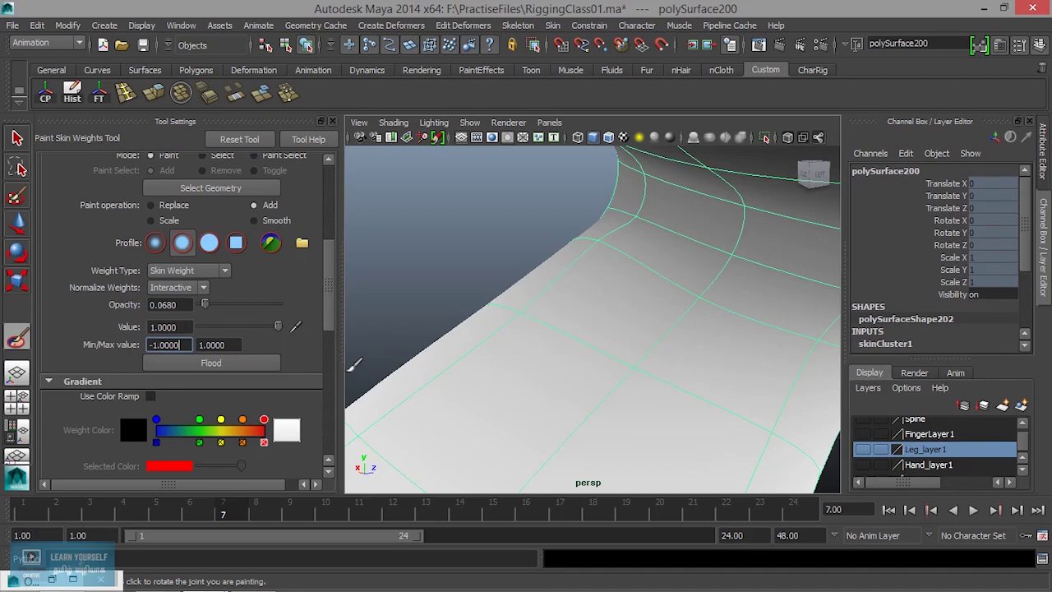
# Dab additional joint32 weight onto the upper calf just below the fold behind the bent knee.
pyautogui.scroll(-1, 990, 351)
pyautogui.scroll(-5, 736, 297)
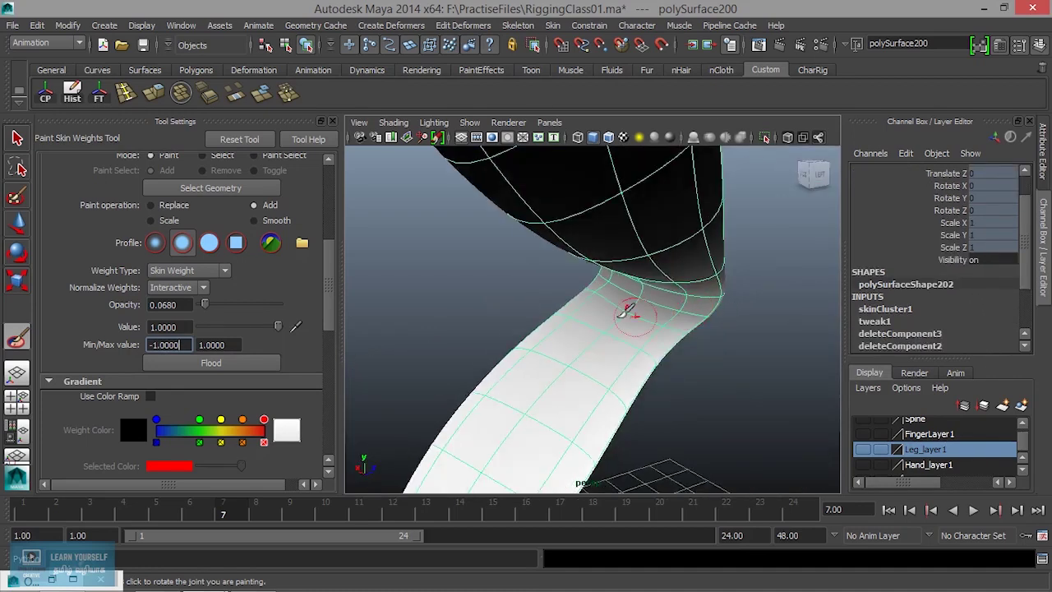
pyautogui.keyDown('alt'); pyautogui.moveTo(571, 312); pyautogui.dragTo(606, 323, button='right'); pyautogui.keyUp('alt')
pyautogui.keyDown('alt'); pyautogui.moveTo(534, 320); pyautogui.dragTo(618, 332); pyautogui.keyUp('alt')
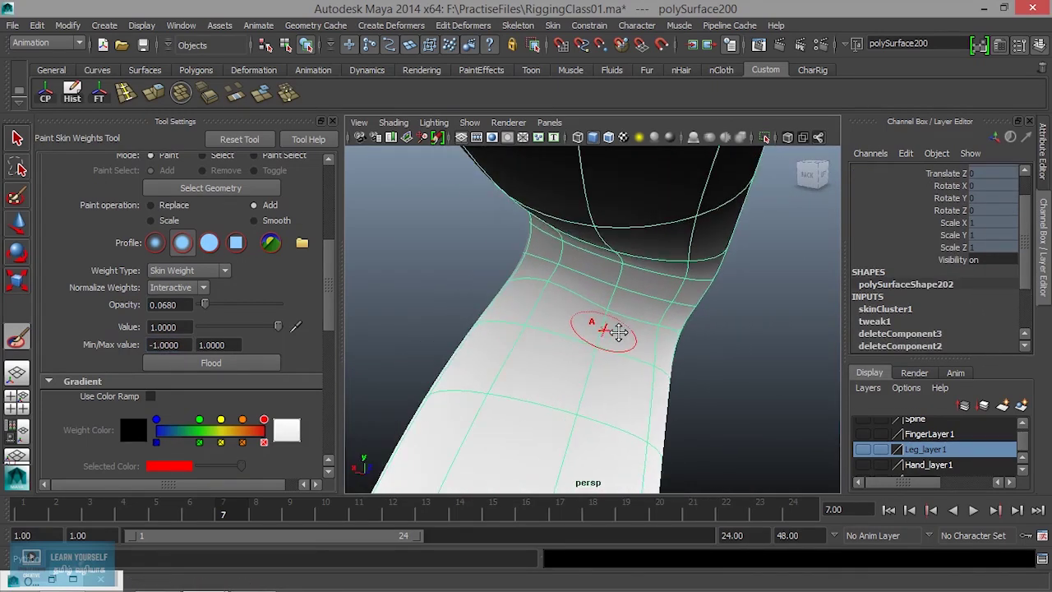
pyautogui.keyDown('alt'); pyautogui.moveTo(546, 321); pyautogui.dragTo(601, 344, button='right'); pyautogui.keyUp('alt')
pyautogui.keyDown('alt'); pyautogui.moveTo(601, 344); pyautogui.dragTo(634, 354); pyautogui.keyUp('alt')
pyautogui.keyDown('alt'); pyautogui.moveTo(606, 372); pyautogui.dragTo(618, 341); pyautogui.keyUp('alt')
pyautogui.keyDown('alt'); pyautogui.moveTo(607, 345); pyautogui.dragTo(577, 347, button='middle'); pyautogui.keyUp('alt')
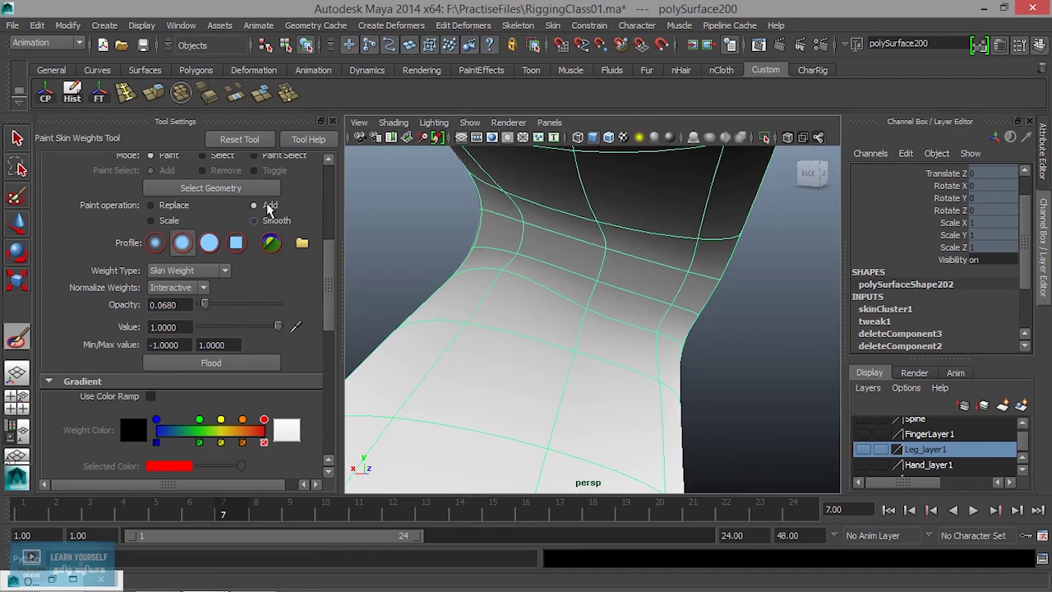
pyautogui.keyDown('alt'); pyautogui.moveTo(533, 323); pyautogui.dragTo(583, 331); pyautogui.keyUp('alt')
pyautogui.keyDown('alt'); pyautogui.moveTo(580, 330); pyautogui.dragTo(554, 321, button='middle'); pyautogui.keyUp('alt')
pyautogui.moveTo(554, 322)
pyautogui.keyDown('alt'); pyautogui.mouseDown(button='right')
pyautogui.moveTo(568, 333)
pyautogui.moveTo(552, 336)
pyautogui.mouseUp(button='right'); pyautogui.keyUp('alt')
pyautogui.moveTo(542, 301); pyautogui.dragTo(543, 301)
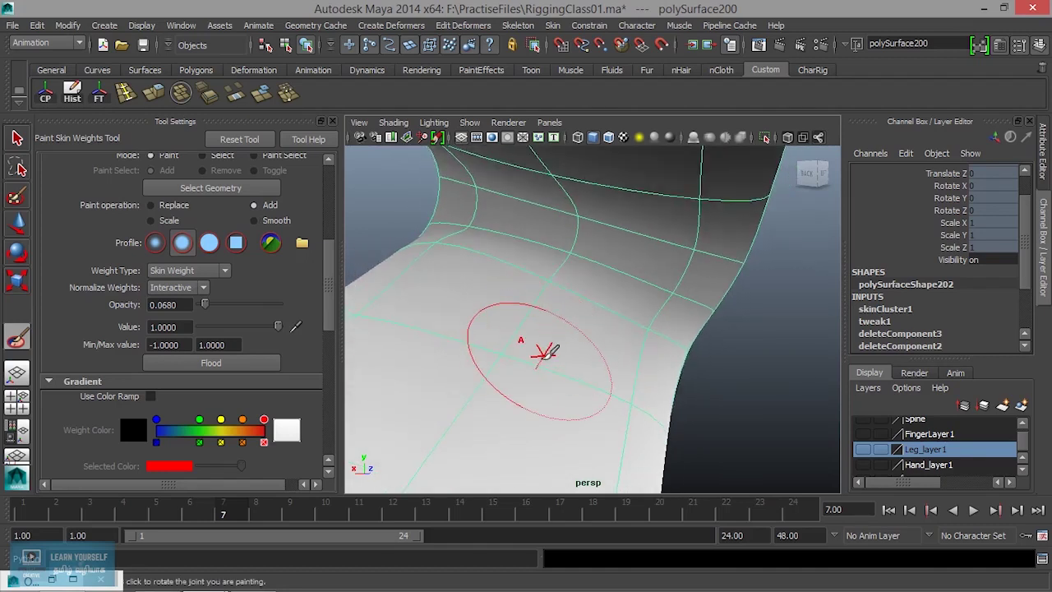
# Examine the joint32 weight transition and mesh shape around both sides and the back of the bent knee.
pyautogui.moveTo(549, 359)
pyautogui.keyDown('alt'); pyautogui.mouseDown()
pyautogui.moveTo(529, 357)
pyautogui.moveTo(566, 321)
pyautogui.moveTo(559, 347)
pyautogui.moveTo(662, 346)
pyautogui.moveTo(559, 348)
pyautogui.mouseUp(); pyautogui.keyUp('alt')
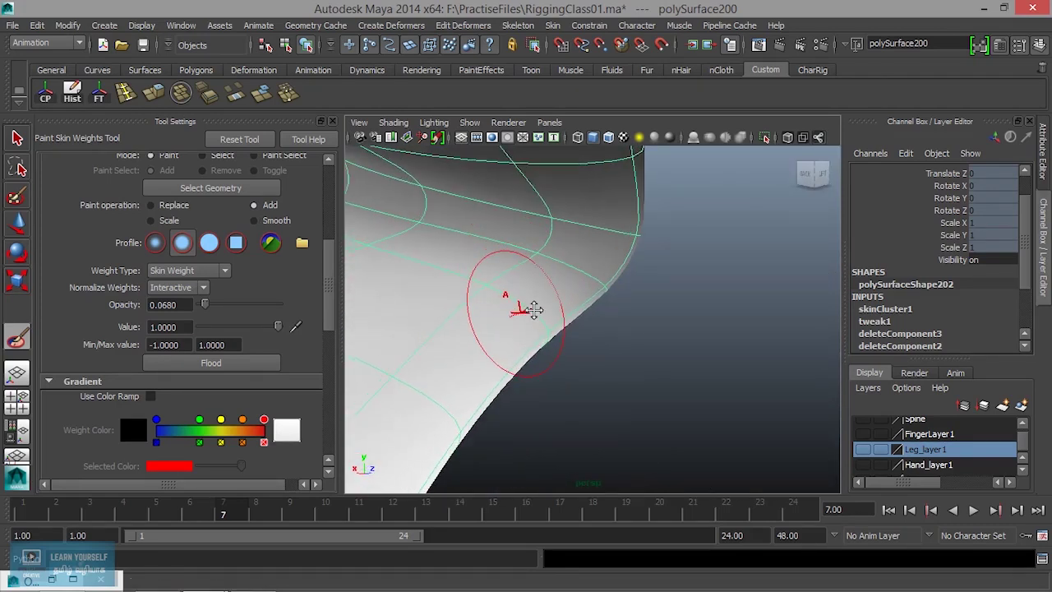
pyautogui.keyDown('alt'); pyautogui.moveTo(505, 301); pyautogui.dragTo(598, 314); pyautogui.keyUp('alt')
pyautogui.keyDown('alt'); pyautogui.moveTo(589, 361); pyautogui.dragTo(564, 360, button='right'); pyautogui.keyUp('alt')
pyautogui.keyDown('alt'); pyautogui.moveTo(564, 361); pyautogui.dragTo(580, 395); pyautogui.keyUp('alt')
pyautogui.keyDown('alt'); pyautogui.moveTo(567, 403); pyautogui.dragTo(585, 404, button='middle'); pyautogui.keyUp('alt')
pyautogui.keyDown('alt'); pyautogui.moveTo(585, 403); pyautogui.dragTo(539, 319); pyautogui.keyUp('alt')
pyautogui.moveTo(534, 359)
pyautogui.keyDown('alt'); pyautogui.mouseDown()
pyautogui.moveTo(544, 355)
pyautogui.moveTo(506, 355)
pyautogui.moveTo(545, 305)
pyautogui.moveTo(483, 302)
pyautogui.mouseUp(); pyautogui.keyUp('alt')
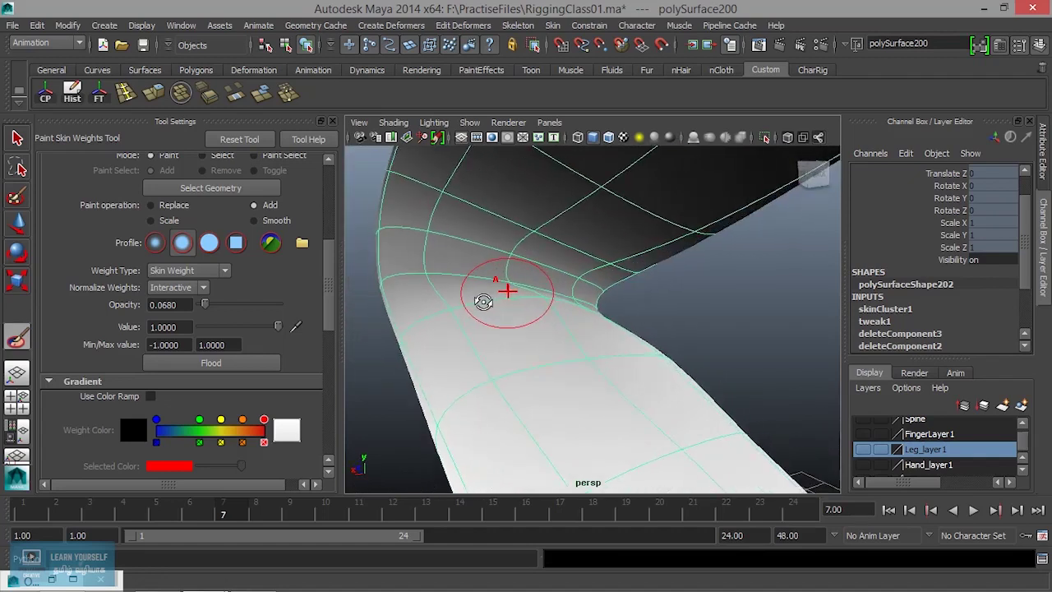
pyautogui.keyDown('alt'); pyautogui.moveTo(579, 292); pyautogui.dragTo(521, 315); pyautogui.keyUp('alt')
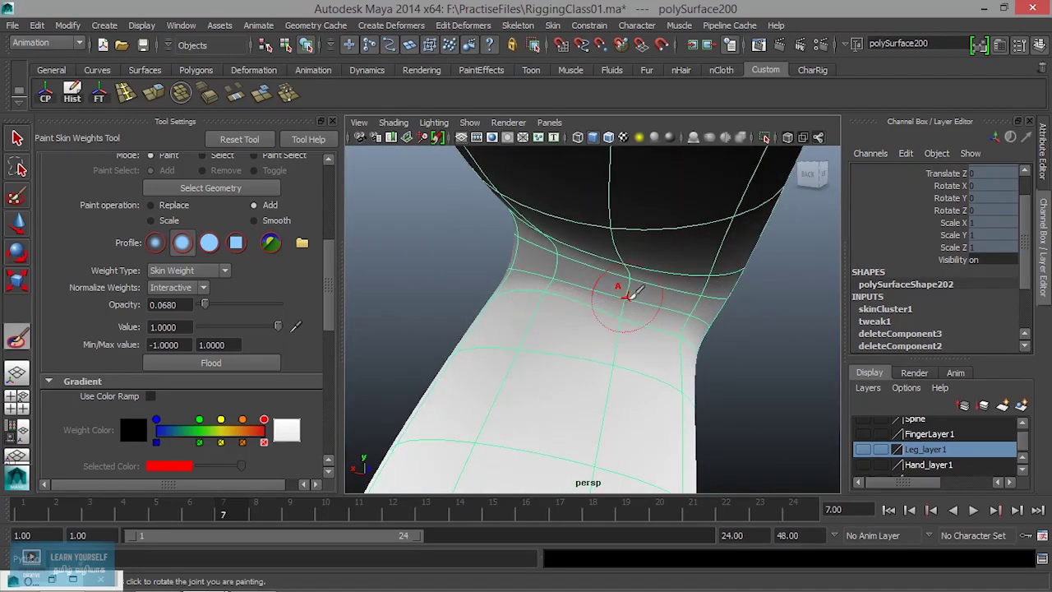
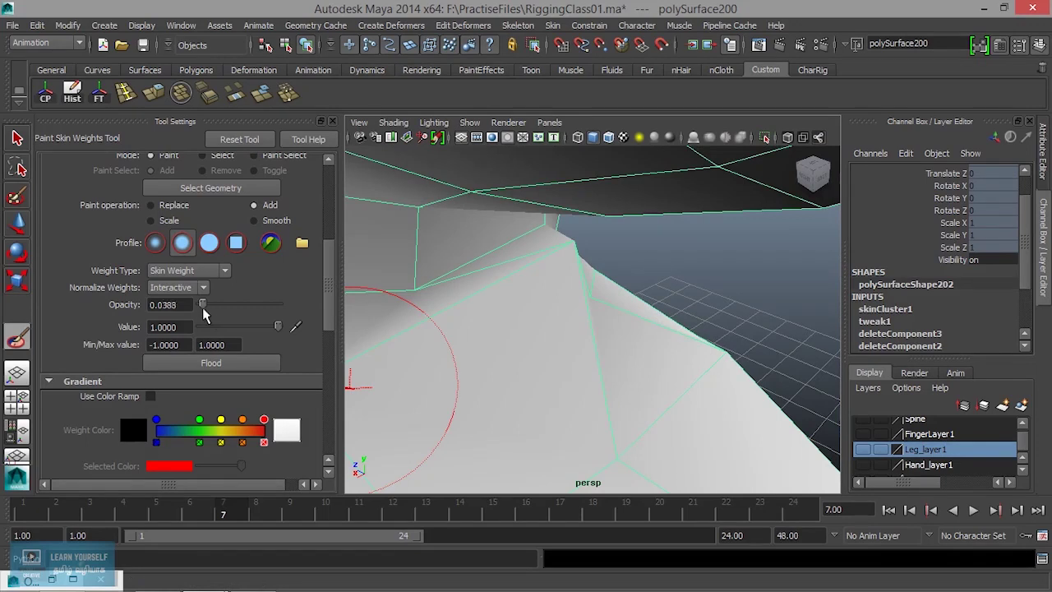
# Switch the paint operation to Smooth at opacity 0.1845 and smooth joint32's weights at the raised vertices behind the knee.
pyautogui.moveTo(494, 265)
pyautogui.keyDown('alt'); pyautogui.mouseDown()
pyautogui.moveTo(446, 263)
pyautogui.moveTo(505, 235)
pyautogui.moveTo(510, 247)
pyautogui.moveTo(517, 222)
pyautogui.mouseUp(); pyautogui.keyUp('alt')
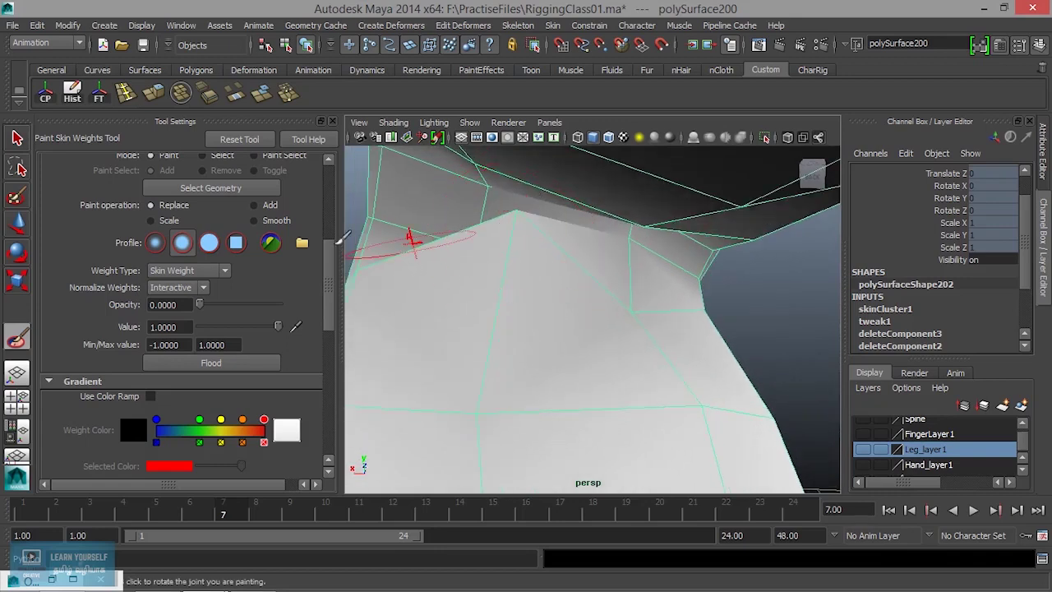
pyautogui.click(254, 221)
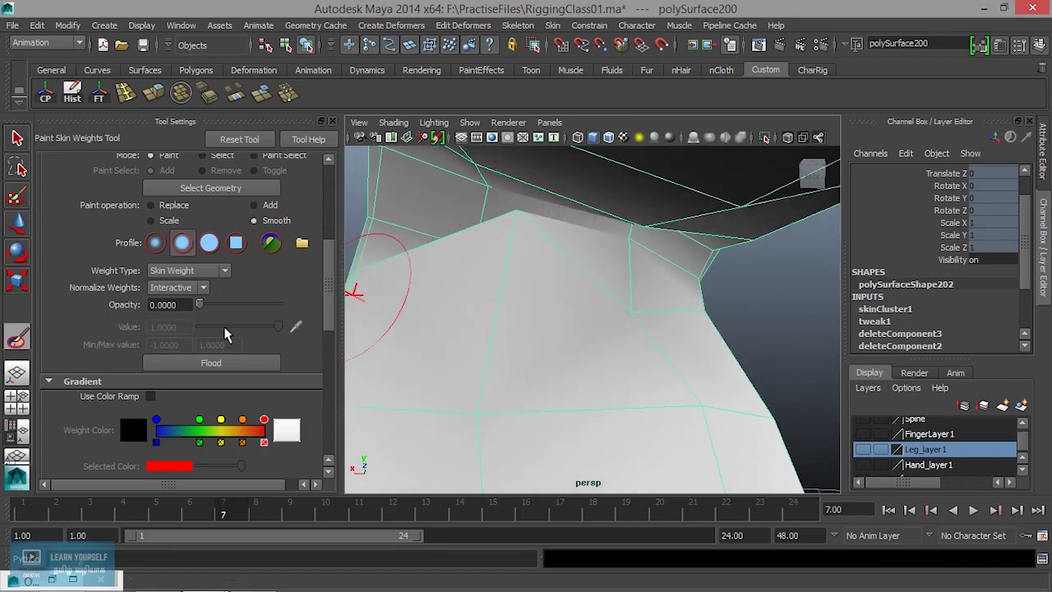
pyautogui.moveTo(199, 305); pyautogui.dragTo(212, 305)
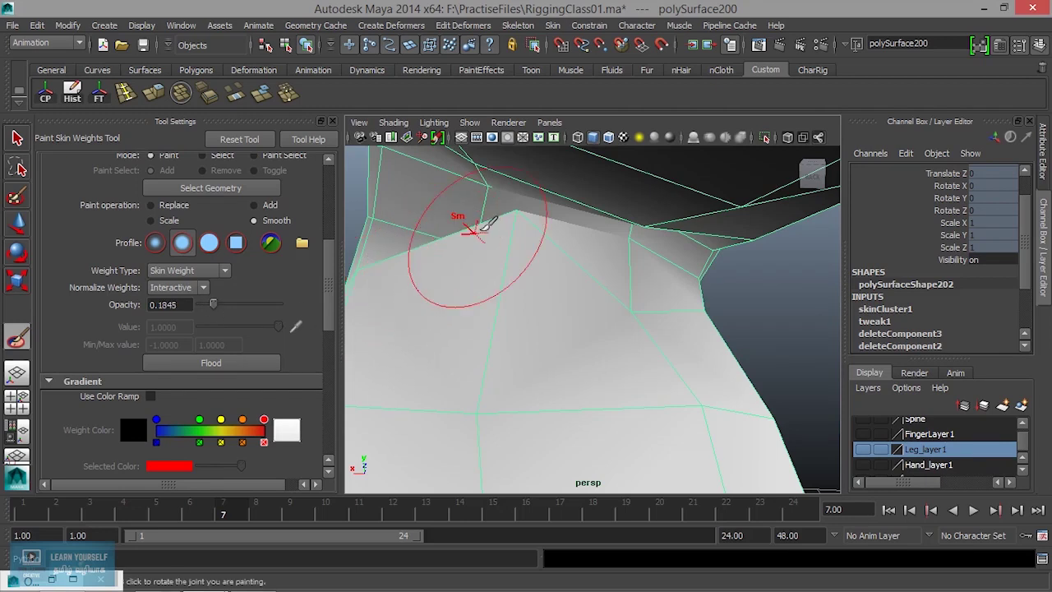
pyautogui.keyDown('alt'); pyautogui.moveTo(530, 230); pyautogui.dragTo(517, 259); pyautogui.keyUp('alt')
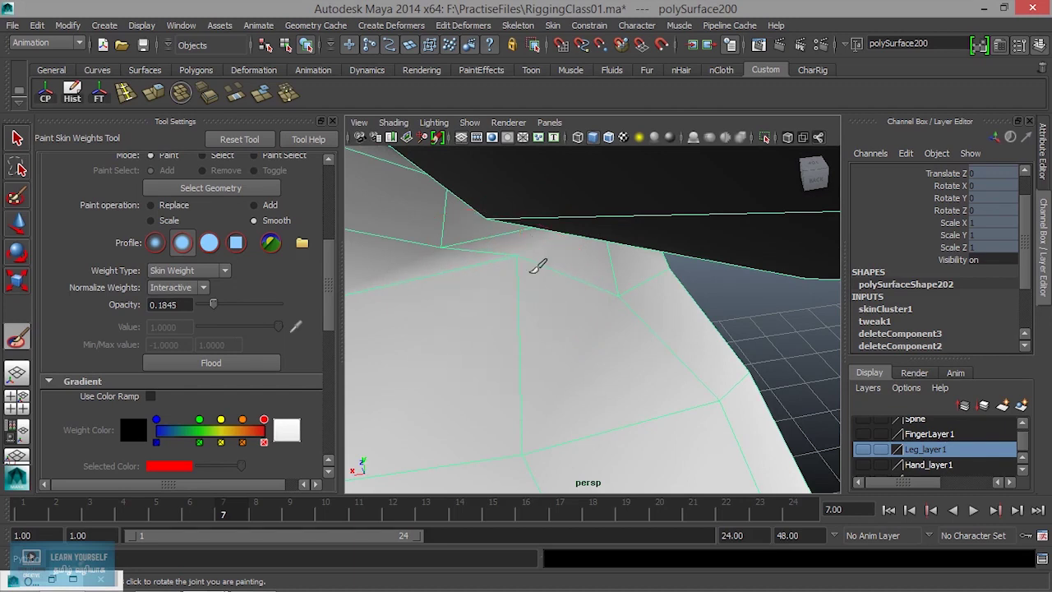
# Raise the Smooth brush's opacity to 0.4466 and continue smoothing joint32's weights across the fold behind the knee.
pyautogui.moveTo(516, 260)
pyautogui.keyDown('alt'); pyautogui.mouseDown()
pyautogui.moveTo(493, 282)
pyautogui.moveTo(477, 224)
pyautogui.moveTo(524, 249)
pyautogui.mouseUp(); pyautogui.keyUp('alt')
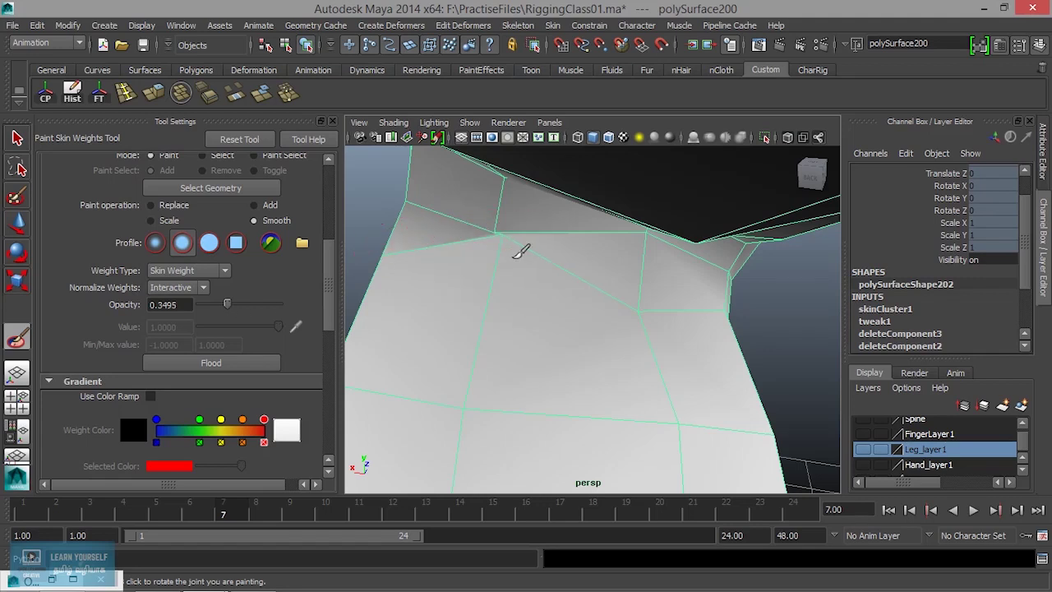
pyautogui.keyDown('alt'); pyautogui.moveTo(549, 261); pyautogui.dragTo(530, 272); pyautogui.keyUp('alt')
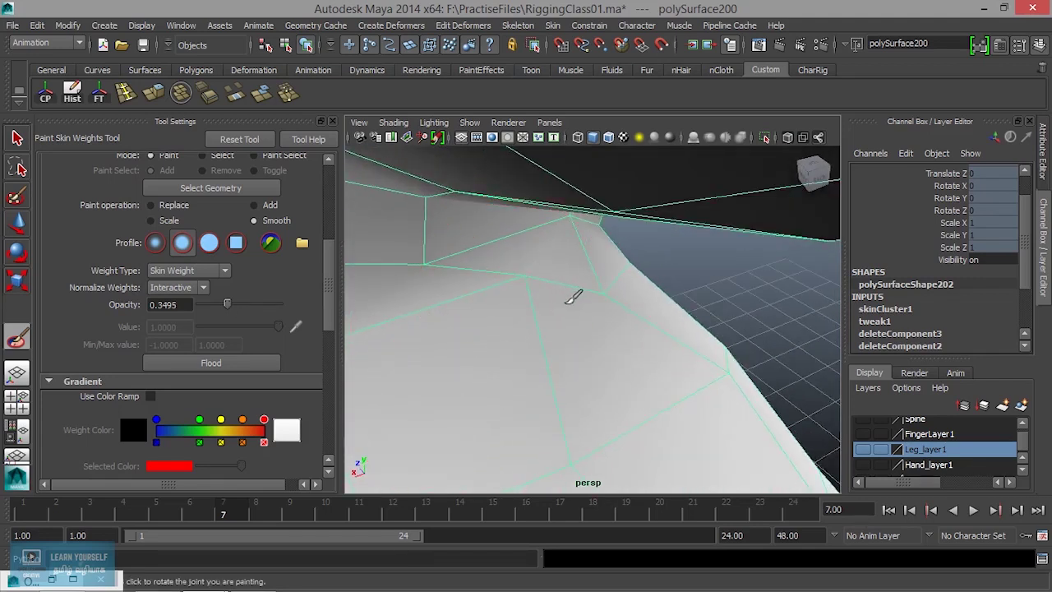
pyautogui.keyDown('alt'); pyautogui.moveTo(559, 298); pyautogui.dragTo(646, 298); pyautogui.keyUp('alt')
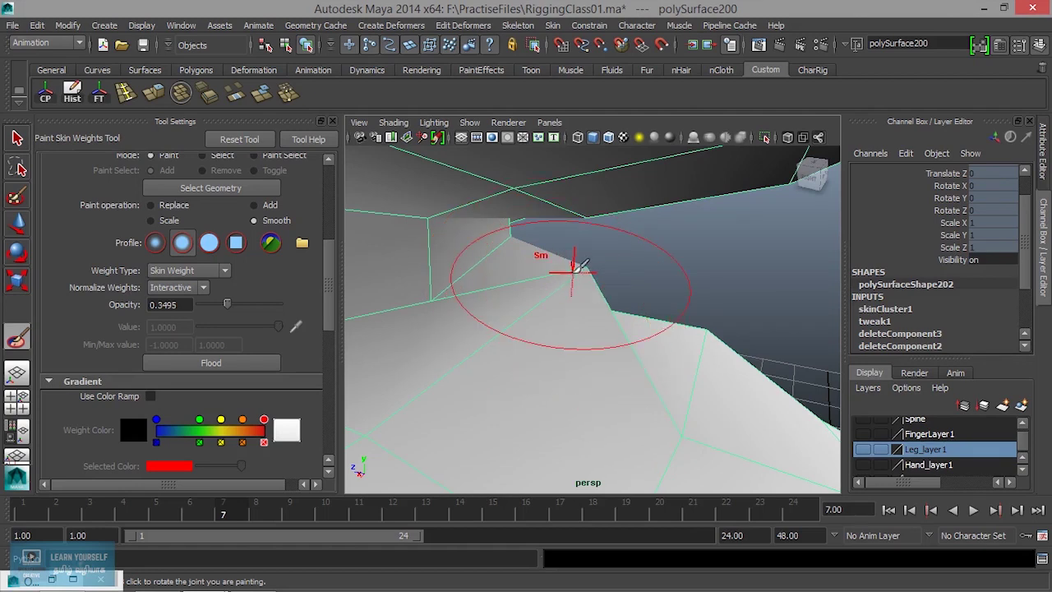
pyautogui.keyDown('alt'); pyautogui.moveTo(580, 263); pyautogui.dragTo(475, 288); pyautogui.keyUp('alt')
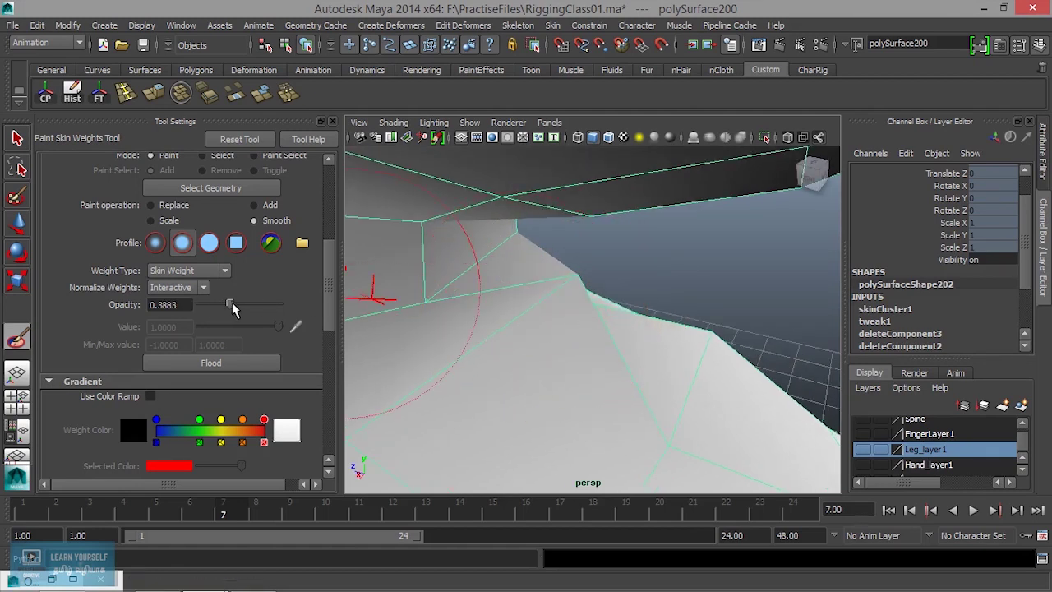
pyautogui.moveTo(470, 345)
pyautogui.keyDown('alt'); pyautogui.mouseDown()
pyautogui.moveTo(545, 310)
pyautogui.moveTo(498, 320)
pyautogui.moveTo(575, 312)
pyautogui.mouseUp(); pyautogui.keyUp('alt')
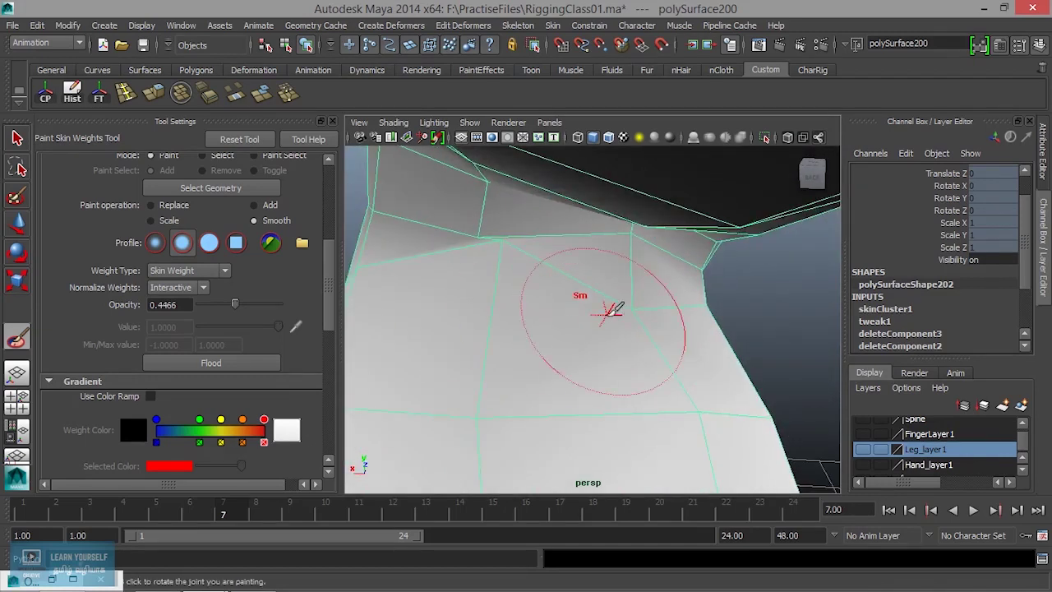
pyautogui.moveTo(639, 312)
pyautogui.keyDown('alt'); pyautogui.mouseDown()
pyautogui.moveTo(620, 305)
pyautogui.moveTo(695, 315)
pyautogui.mouseUp(); pyautogui.keyUp('alt')
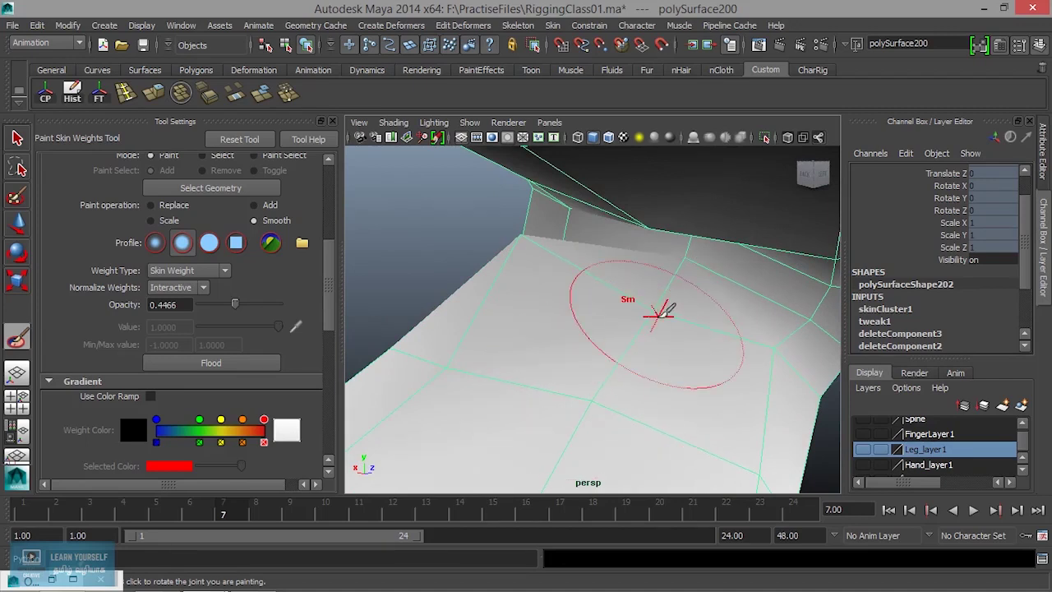
# Switch the paint operation to Replace, try a stroke with value 1 on the fold behind the knee, and undo it.
pyautogui.click(169, 206)
pyautogui.keyDown('alt'); pyautogui.moveTo(622, 315); pyautogui.dragTo(535, 251); pyautogui.keyUp('alt')
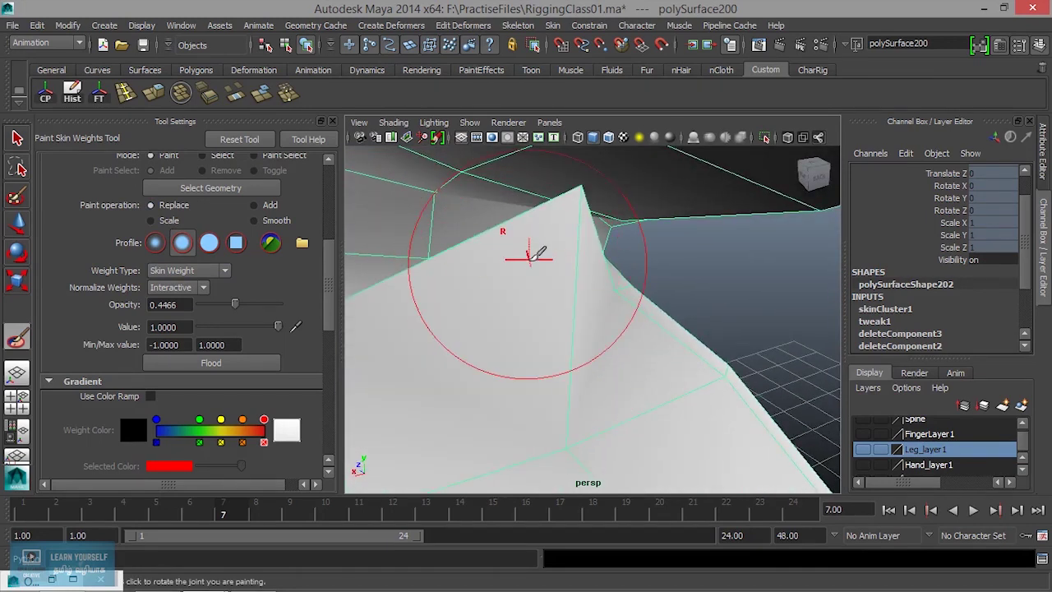
pyautogui.hotkey('ctrl', 'z')
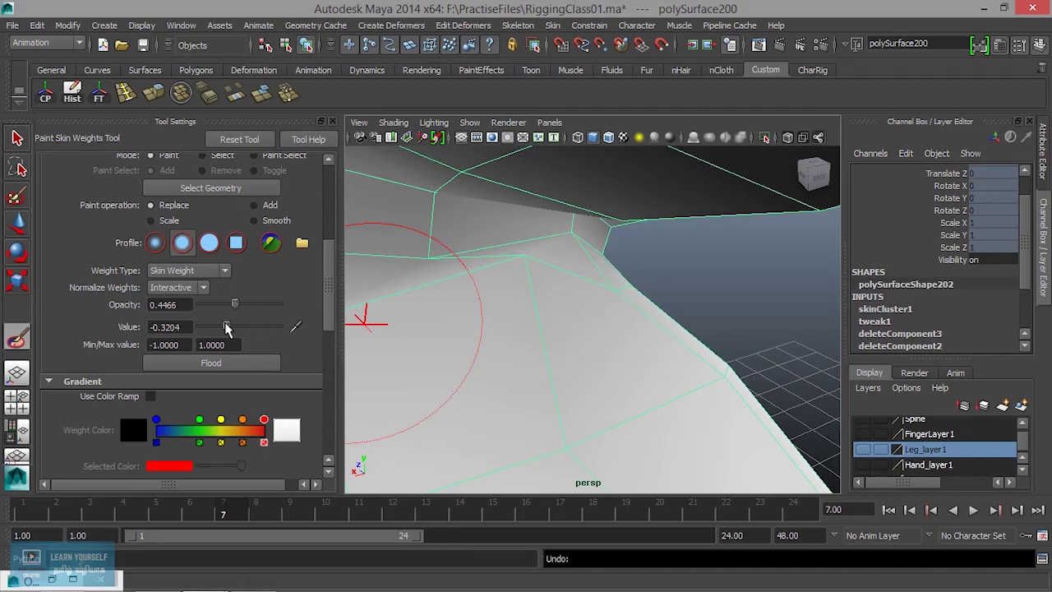
# Set the Replace brush to value -0.3398 and opacity 0.0388, and dab the raised vertex behind the knee to reduce joint32's weight.
pyautogui.keyDown('alt'); pyautogui.moveTo(529, 275); pyautogui.dragTo(507, 291); pyautogui.keyUp('alt')
pyautogui.keyDown('alt'); pyautogui.moveTo(505, 238); pyautogui.dragTo(492, 347); pyautogui.keyUp('alt')
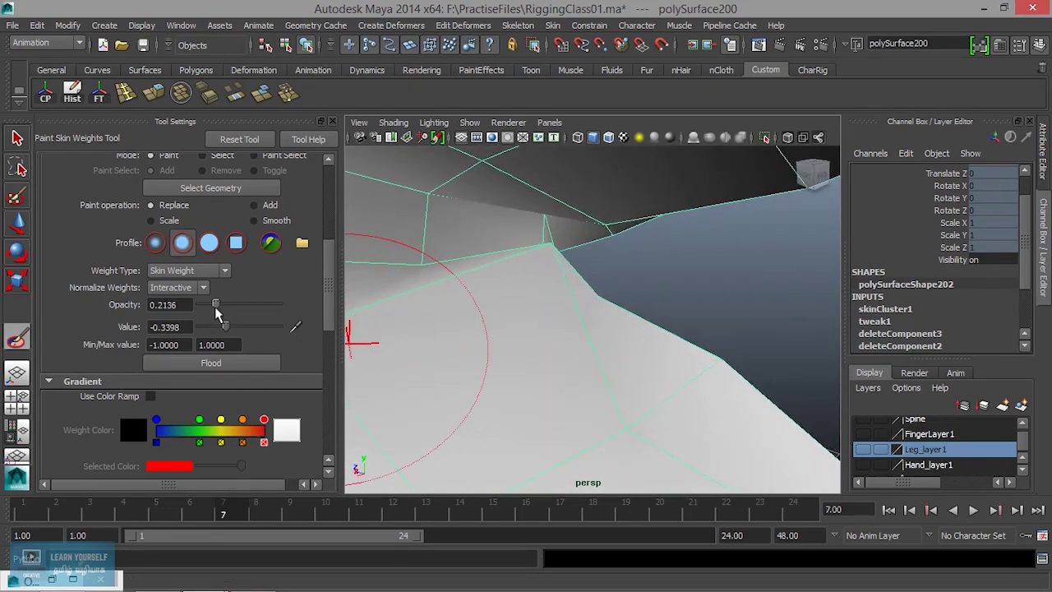
pyautogui.keyDown('alt'); pyautogui.moveTo(588, 328); pyautogui.dragTo(526, 316); pyautogui.keyUp('alt')
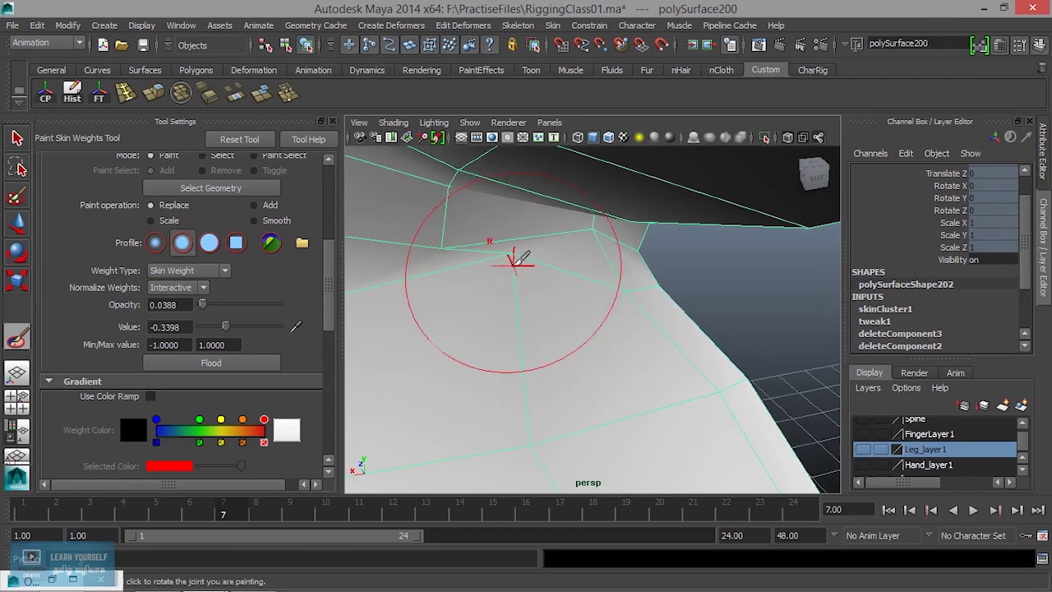
pyautogui.click(508, 265)
pyautogui.moveTo(507, 277)
pyautogui.keyDown('alt'); pyautogui.mouseDown()
pyautogui.moveTo(544, 313)
pyautogui.moveTo(603, 305)
pyautogui.moveTo(401, 300)
pyautogui.moveTo(387, 318)
pyautogui.mouseUp(); pyautogui.keyUp('alt')
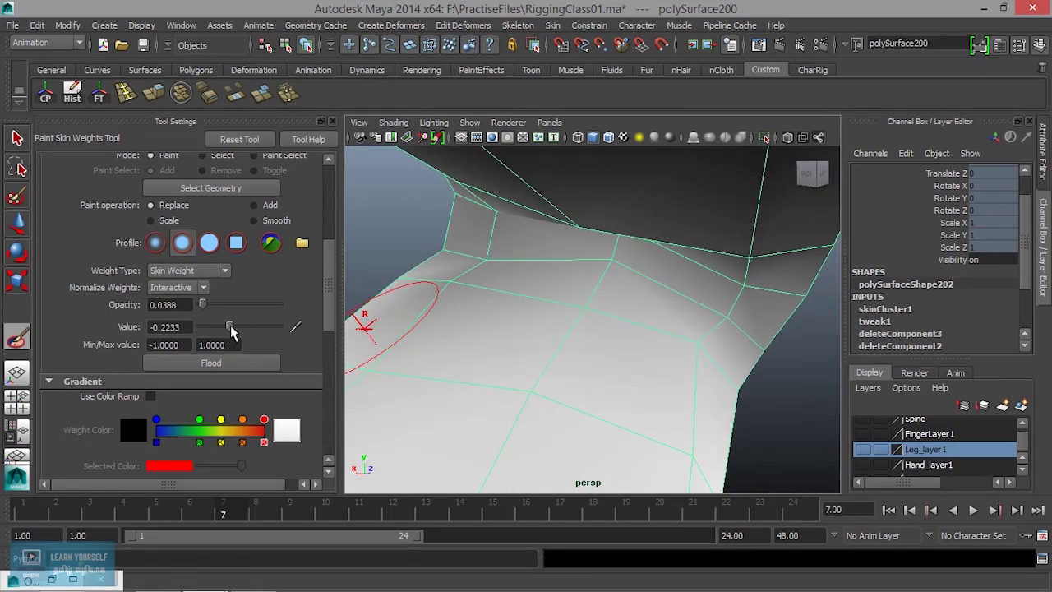
# Set the brush value to 0.0680, try painting the back of the knee with Replace, and undo the stroke.
pyautogui.keyDown('alt'); pyautogui.moveTo(341, 344); pyautogui.dragTo(505, 359); pyautogui.keyUp('alt')
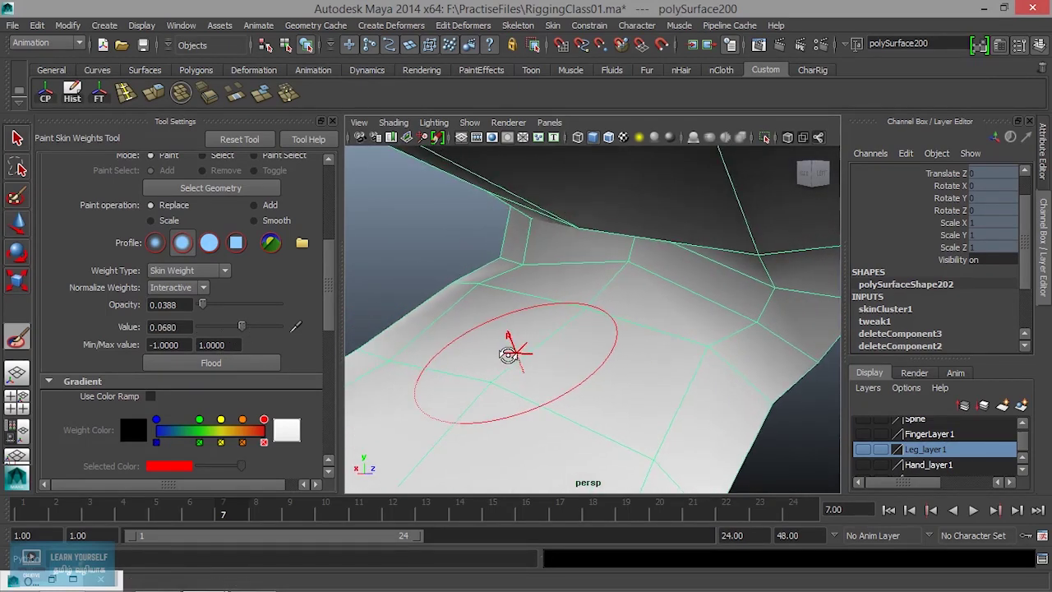
pyautogui.keyDown('alt'); pyautogui.moveTo(616, 317); pyautogui.dragTo(633, 340); pyautogui.keyUp('alt')
pyautogui.hotkey('ctrl', 'z')
# Switch the paint operation to Add and dab joint32 weight onto the inner vertices of the knee fold at value 0.0680.
pyautogui.click(265, 213)
pyautogui.moveTo(444, 345)
pyautogui.keyDown('alt'); pyautogui.mouseDown()
pyautogui.moveTo(490, 354)
pyautogui.moveTo(584, 319)
pyautogui.mouseUp(); pyautogui.keyUp('alt')
pyautogui.moveTo(649, 337)
pyautogui.keyDown('alt'); pyautogui.mouseDown()
pyautogui.moveTo(661, 327)
pyautogui.moveTo(606, 369)
pyautogui.moveTo(531, 371)
pyautogui.moveTo(493, 345)
pyautogui.moveTo(581, 372)
pyautogui.mouseUp(); pyautogui.keyUp('alt')
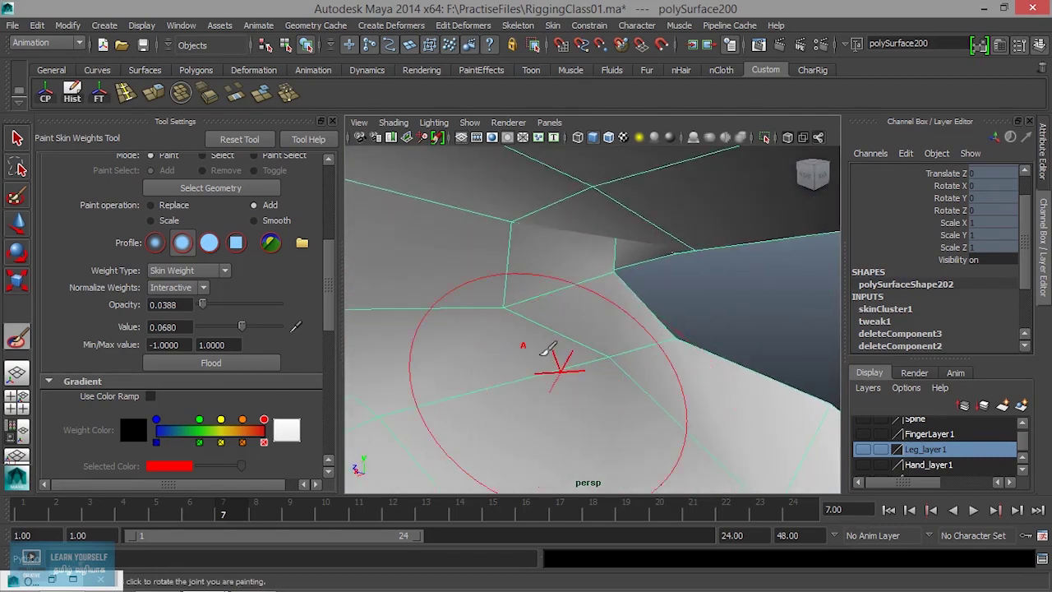
pyautogui.click(513, 305)
pyautogui.click(508, 299)
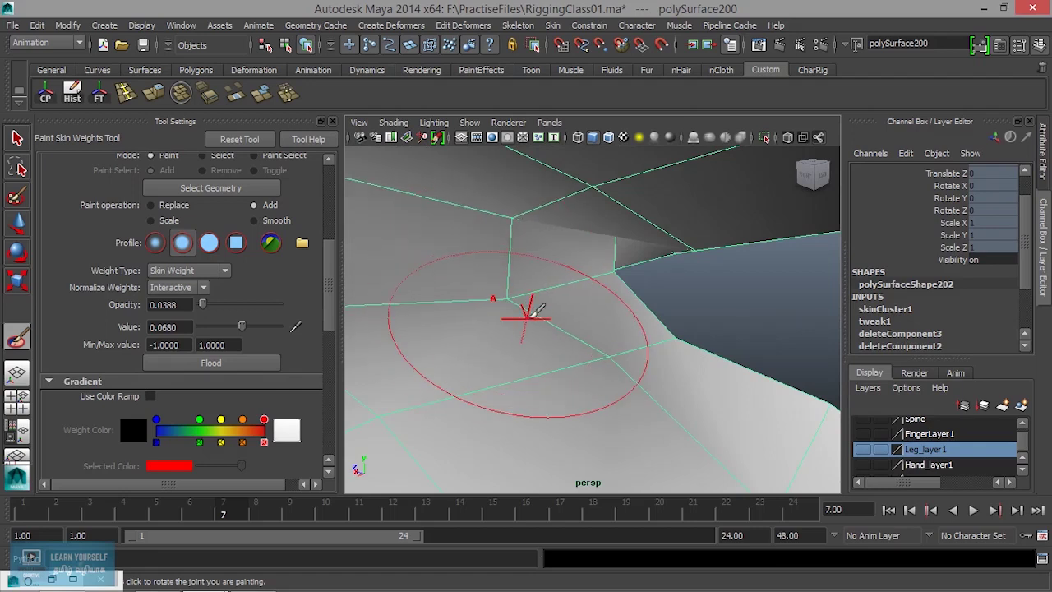
# Raise the Add brush opacity to 0.1456 and paint joint32 weight across the inner vertices of the knee fold.
pyautogui.moveTo(556, 364)
pyautogui.keyDown('alt'); pyautogui.mouseDown()
pyautogui.moveTo(622, 395)
pyautogui.moveTo(571, 370)
pyautogui.moveTo(596, 337)
pyautogui.moveTo(545, 354)
pyautogui.mouseUp(); pyautogui.keyUp('alt')
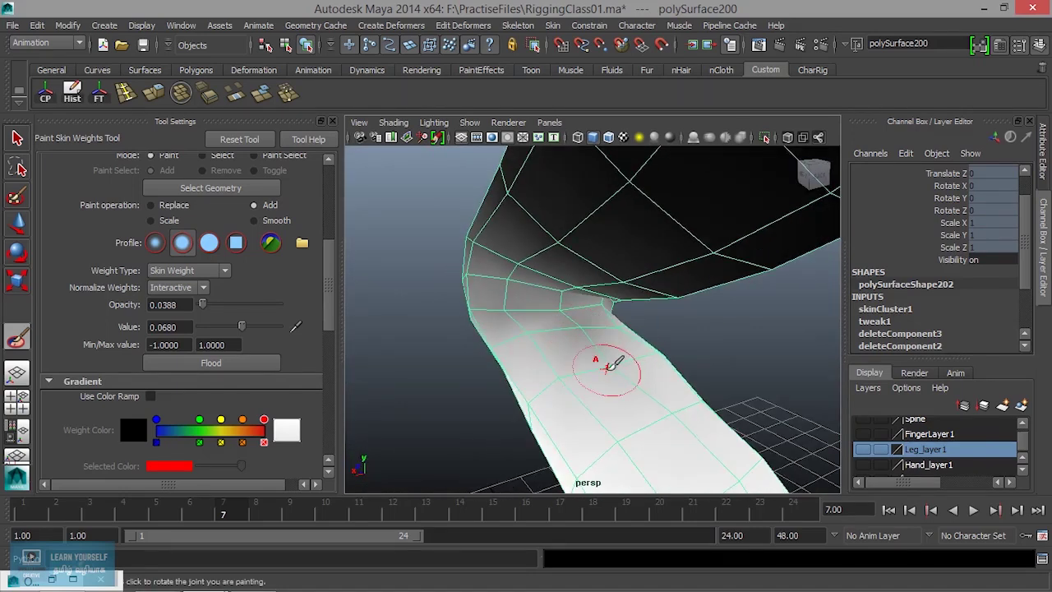
pyautogui.moveTo(628, 351)
pyautogui.keyDown('alt'); pyautogui.mouseDown()
pyautogui.moveTo(564, 364)
pyautogui.moveTo(622, 350)
pyautogui.mouseUp(); pyautogui.keyUp('alt')
pyautogui.moveTo(496, 338)
pyautogui.keyDown('alt'); pyautogui.mouseDown()
pyautogui.moveTo(540, 360)
pyautogui.moveTo(627, 366)
pyautogui.mouseUp(); pyautogui.keyUp('alt')
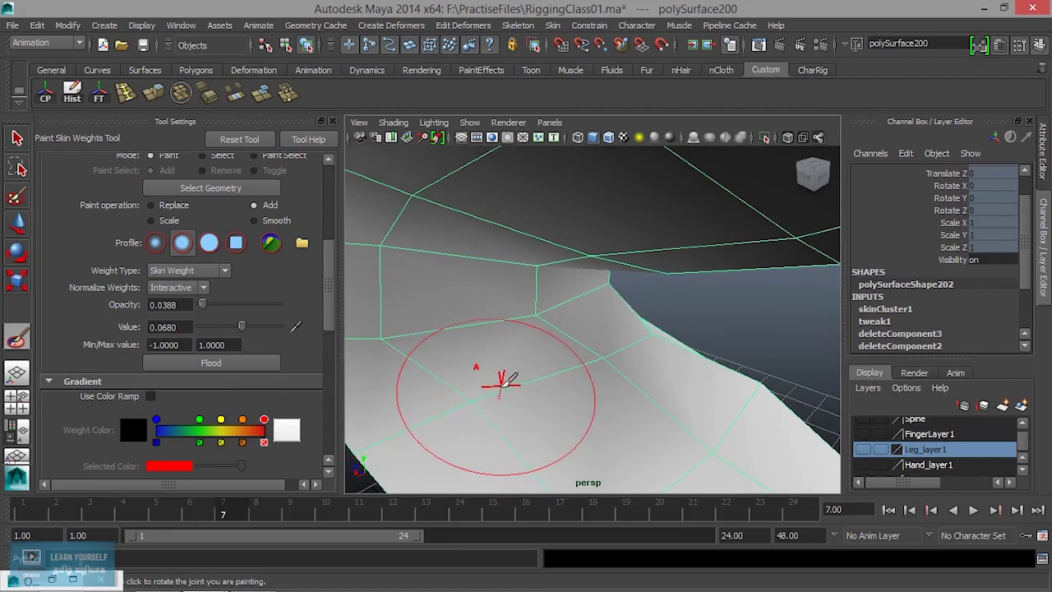
pyautogui.moveTo(208, 307); pyautogui.dragTo(212, 307)
pyautogui.moveTo(485, 411)
pyautogui.keyDown('alt'); pyautogui.mouseDown()
pyautogui.moveTo(499, 358)
pyautogui.moveTo(581, 360)
pyautogui.moveTo(616, 273)
pyautogui.mouseUp(); pyautogui.keyUp('alt')
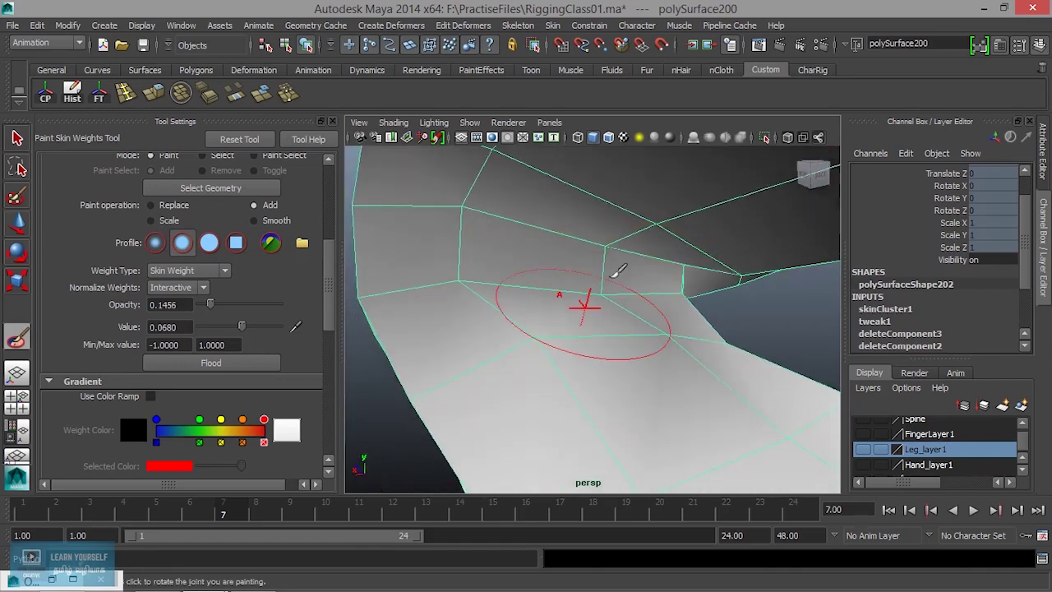
pyautogui.moveTo(629, 334); pyautogui.dragTo(544, 331)
pyautogui.moveTo(627, 351)
pyautogui.keyDown('alt'); pyautogui.mouseDown()
pyautogui.moveTo(612, 349)
pyautogui.moveTo(596, 274)
pyautogui.moveTo(589, 328)
pyautogui.mouseUp(); pyautogui.keyUp('alt')
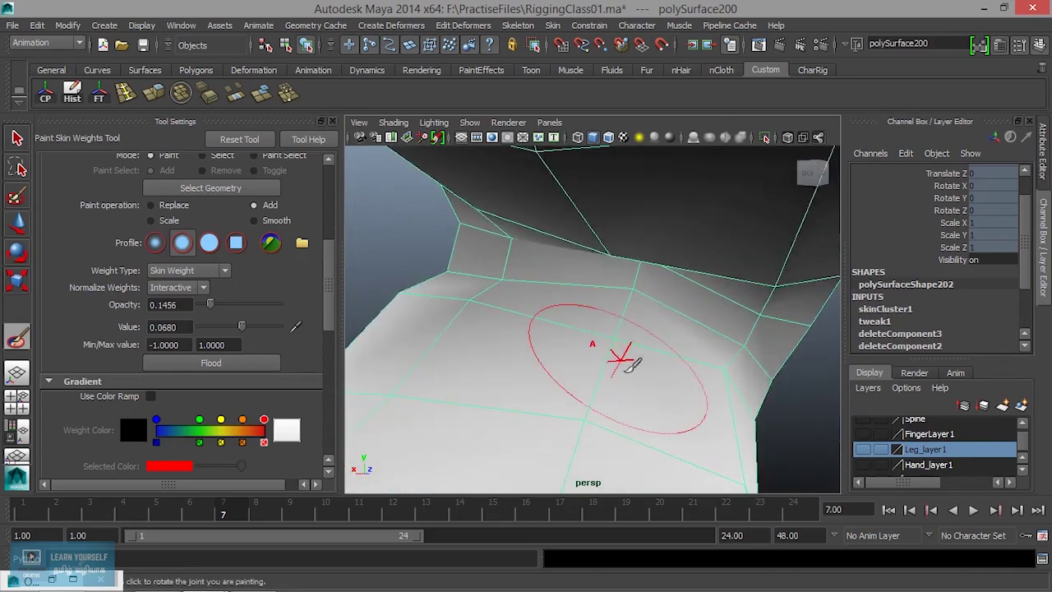
pyautogui.keyDown('alt'); pyautogui.moveTo(630, 367); pyautogui.dragTo(567, 341); pyautogui.keyUp('alt')
pyautogui.moveTo(578, 285)
pyautogui.keyDown('alt'); pyautogui.mouseDown()
pyautogui.moveTo(608, 327)
pyautogui.moveTo(644, 323)
pyautogui.mouseUp(); pyautogui.keyUp('alt')
pyautogui.keyDown('alt'); pyautogui.moveTo(493, 406); pyautogui.dragTo(474, 355); pyautogui.keyUp('alt')
pyautogui.keyDown('alt'); pyautogui.moveTo(474, 355); pyautogui.dragTo(567, 416, button='right'); pyautogui.keyUp('alt')
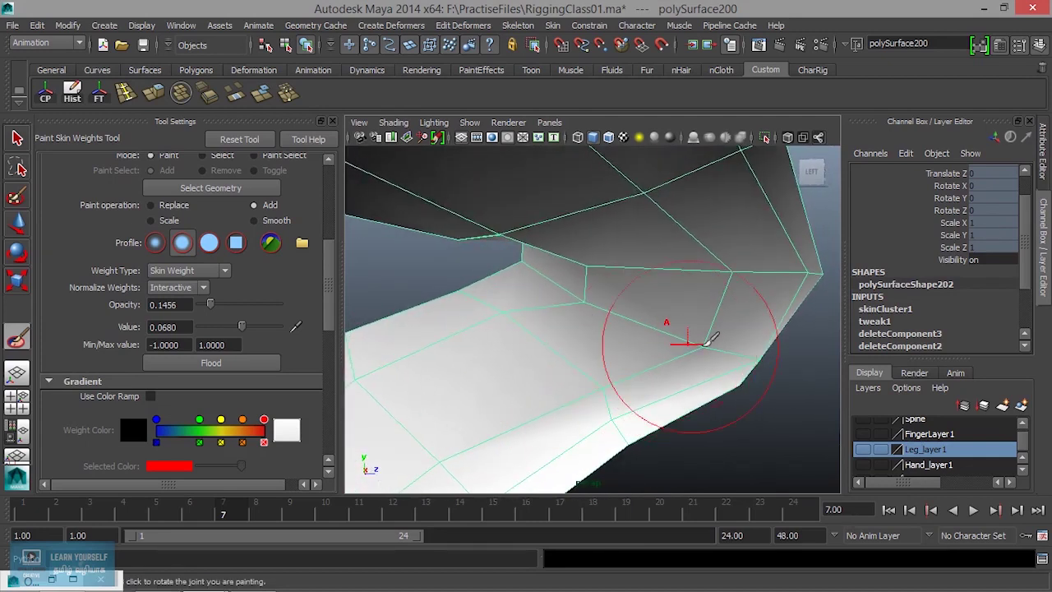
# Choose joint31 as the painted influence and dab Add weight onto the lower thigh vertices just above the knee fold.
pyautogui.moveTo(693, 287)
pyautogui.keyDown('alt'); pyautogui.mouseDown()
pyautogui.moveTo(624, 366)
pyautogui.moveTo(696, 353)
pyautogui.moveTo(751, 403)
pyautogui.moveTo(726, 396)
pyautogui.mouseUp(); pyautogui.keyUp('alt')
pyautogui.moveTo(328, 306); pyautogui.dragTo(325, 221)
pyautogui.click(127, 237)
pyautogui.moveTo(452, 328)
pyautogui.keyDown('alt'); pyautogui.mouseDown()
pyautogui.moveTo(629, 329)
pyautogui.moveTo(544, 317)
pyautogui.moveTo(545, 348)
pyautogui.moveTo(625, 364)
pyautogui.moveTo(535, 343)
pyautogui.moveTo(509, 366)
pyautogui.moveTo(477, 370)
pyautogui.moveTo(558, 381)
pyautogui.moveTo(600, 411)
pyautogui.moveTo(669, 405)
pyautogui.moveTo(641, 403)
pyautogui.moveTo(630, 430)
pyautogui.moveTo(733, 451)
pyautogui.mouseUp(); pyautogui.keyUp('alt')
pyautogui.keyDown('alt'); pyautogui.moveTo(493, 364); pyautogui.dragTo(540, 406); pyautogui.keyUp('alt')
pyautogui.click(532, 353)
pyautogui.click(519, 359)
pyautogui.click(495, 320)
pyautogui.keyDown('alt'); pyautogui.moveTo(487, 365); pyautogui.dragTo(486, 383); pyautogui.keyUp('alt')
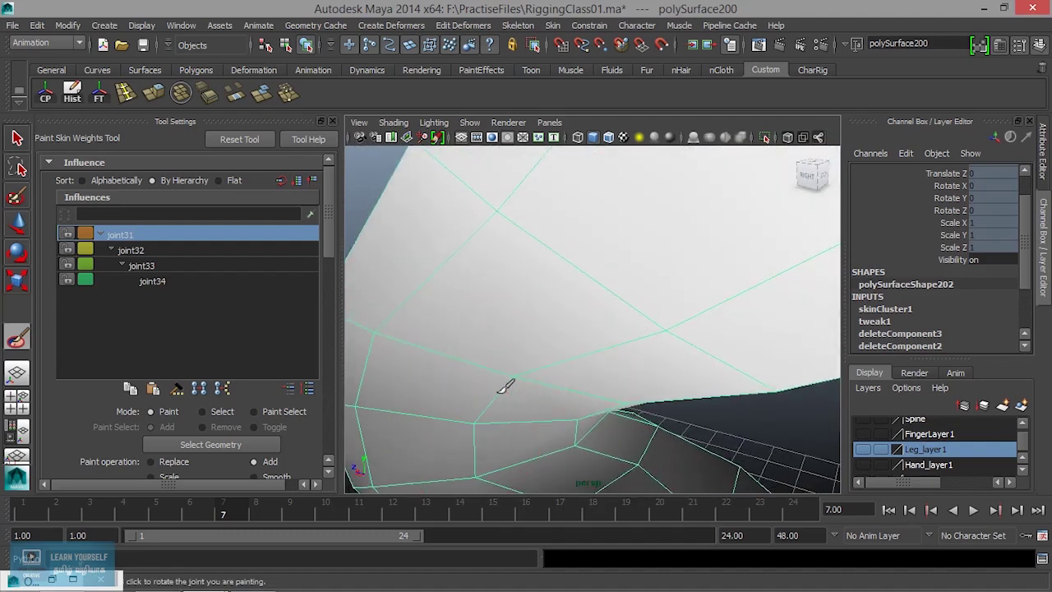
pyautogui.keyDown('alt'); pyautogui.moveTo(526, 411); pyautogui.dragTo(512, 346); pyautogui.keyUp('alt')
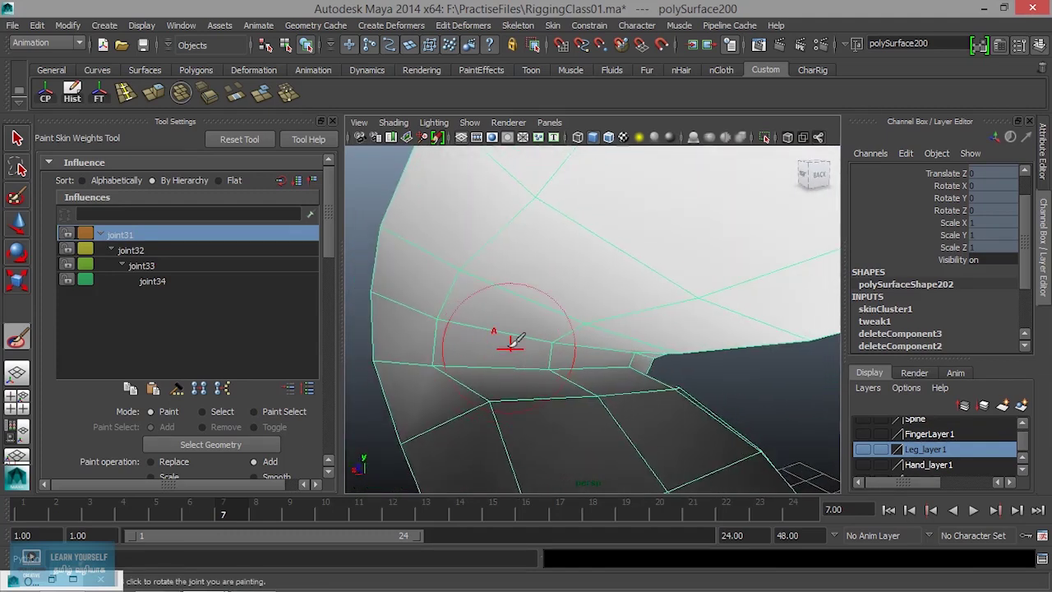
pyautogui.moveTo(587, 362)
pyautogui.keyDown('alt'); pyautogui.mouseDown()
pyautogui.moveTo(511, 340)
pyautogui.moveTo(551, 364)
pyautogui.moveTo(599, 351)
pyautogui.moveTo(522, 337)
pyautogui.moveTo(611, 375)
pyautogui.moveTo(814, 398)
pyautogui.moveTo(632, 370)
pyautogui.mouseUp(); pyautogui.keyUp('alt')
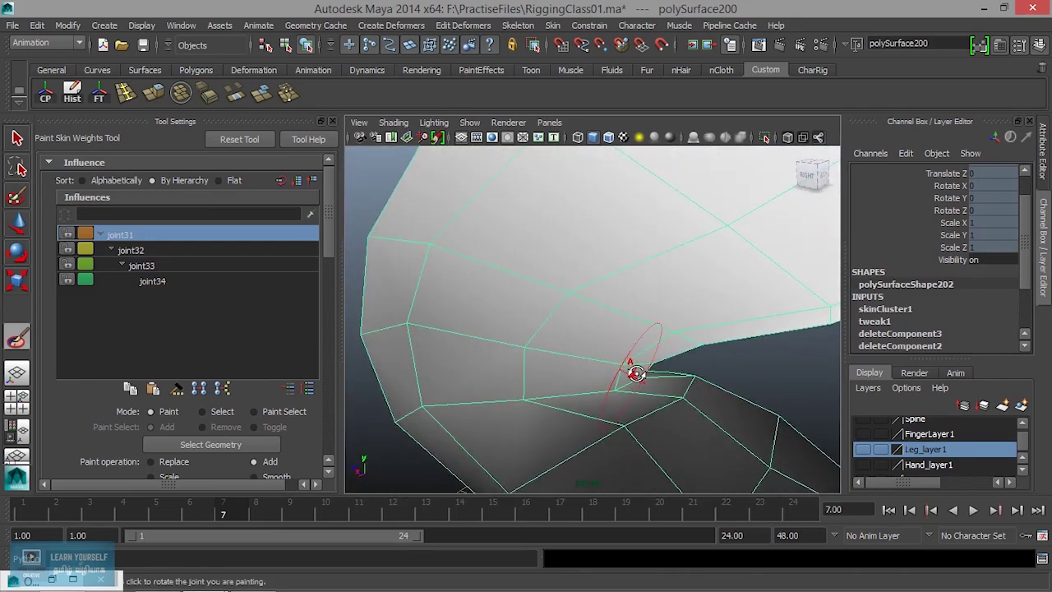
# Leave weight painting for the Select Tool and display the leg mesh in smooth preview.
pyautogui.press('q')
pyautogui.scroll(-10, 581, 369)
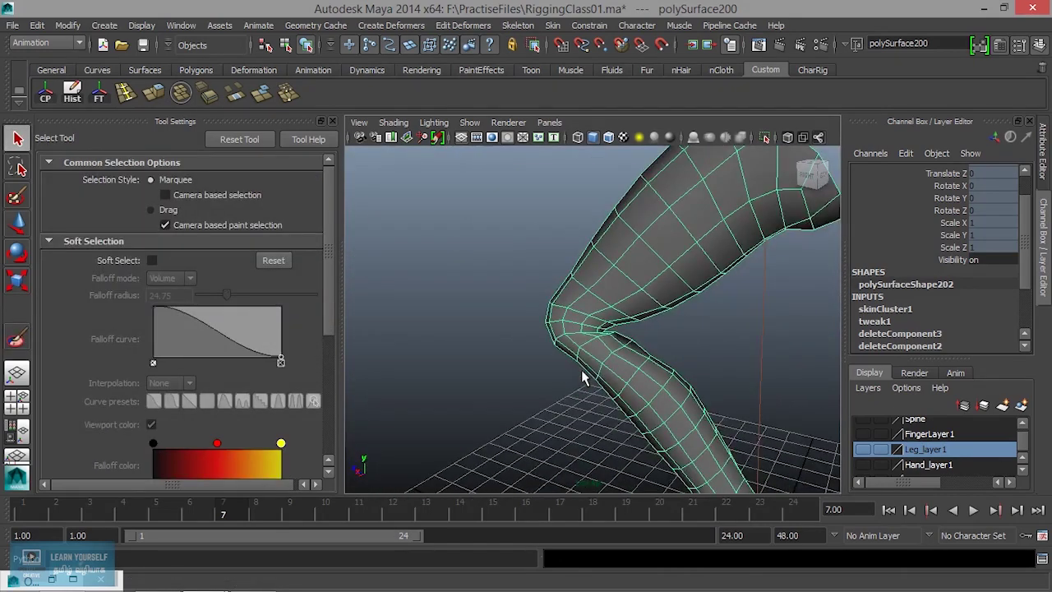
pyautogui.scroll(4, 589, 365)
pyautogui.keyDown('alt'); pyautogui.moveTo(589, 365); pyautogui.dragTo(623, 366); pyautogui.keyUp('alt')
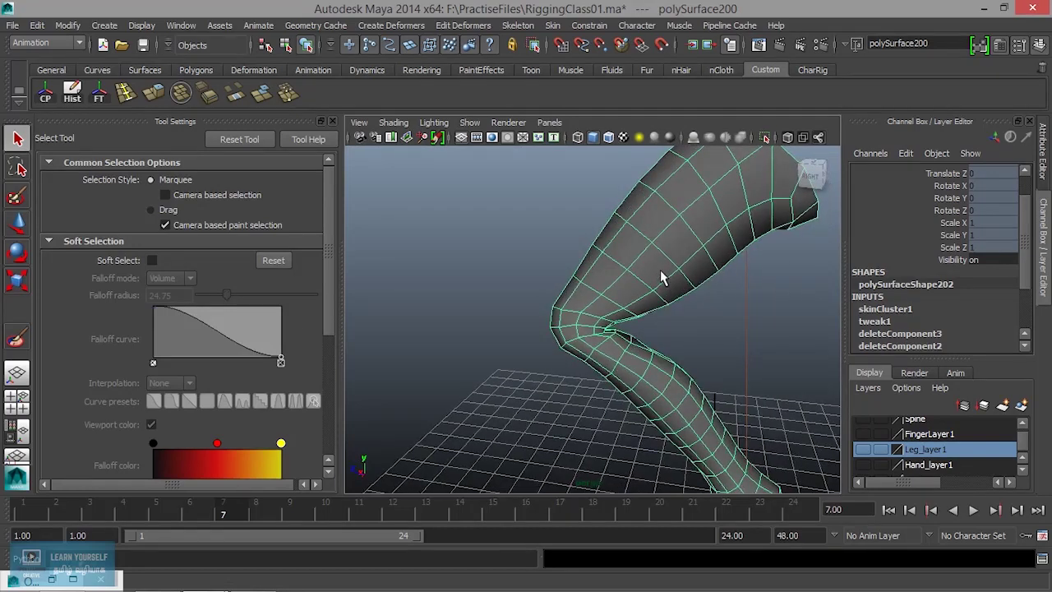
pyautogui.press('3')
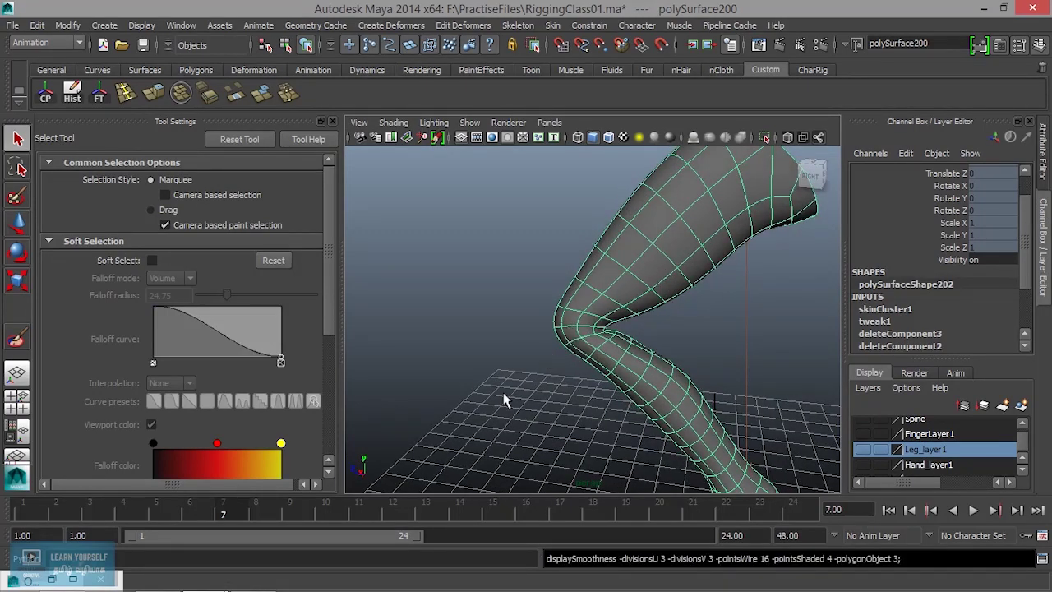
# Play the leg animation, scrub the timeline to frame 11, and check the deformation of the bent knee.
pyautogui.hotkey('alt', 'v')
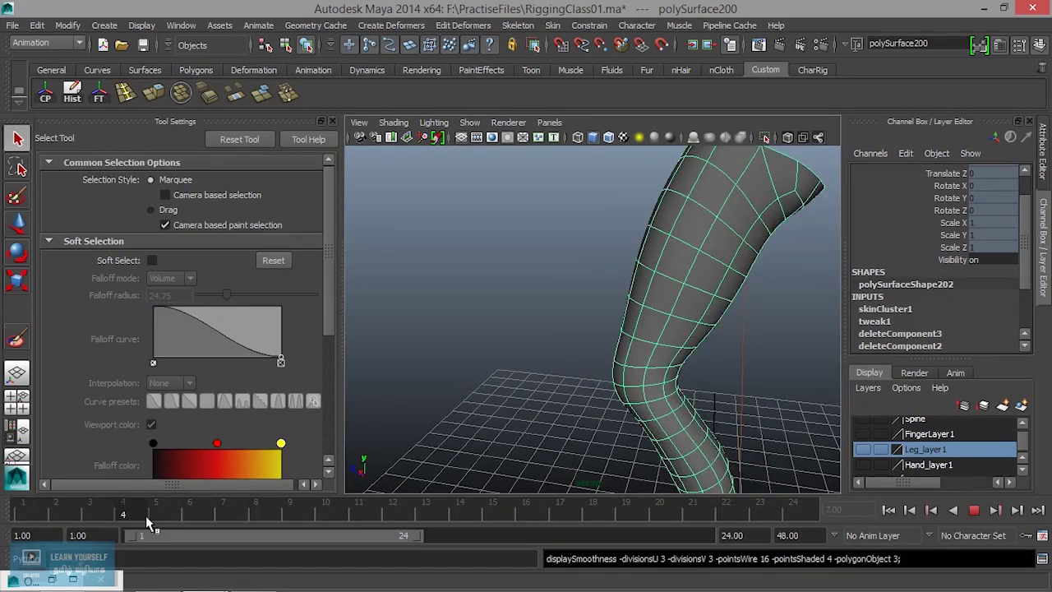
pyautogui.moveTo(341, 507)
pyautogui.mouseDown()
pyautogui.moveTo(218, 512)
pyautogui.moveTo(331, 515)
pyautogui.moveTo(164, 527)
pyautogui.moveTo(327, 533)
pyautogui.mouseUp()
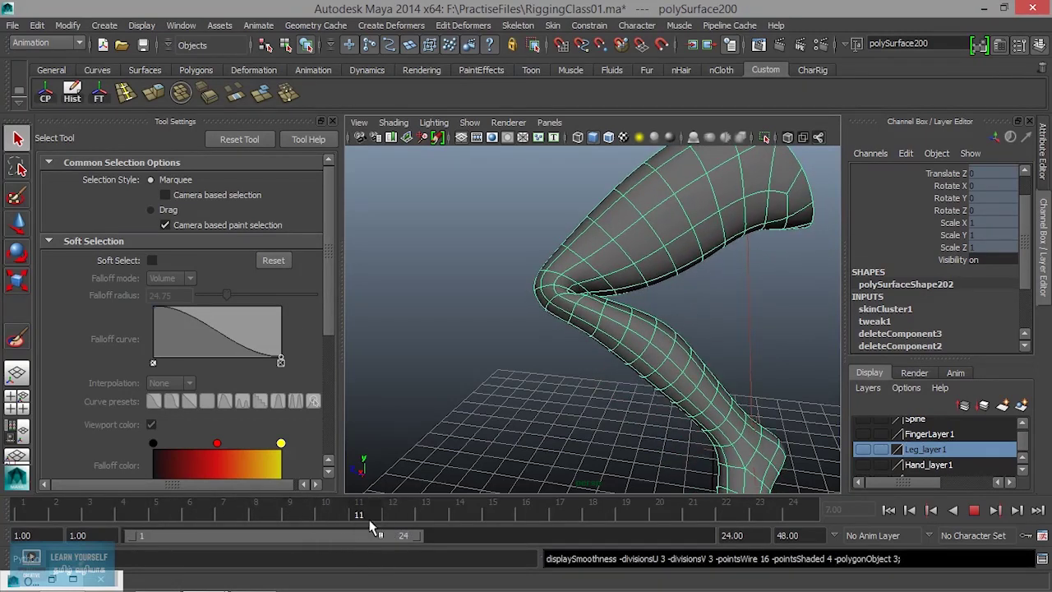
pyautogui.moveTo(370, 526); pyautogui.dragTo(372, 524)
pyautogui.moveTo(566, 362)
pyautogui.keyDown('alt'); pyautogui.mouseDown()
pyautogui.moveTo(418, 408)
pyautogui.moveTo(331, 352)
pyautogui.moveTo(220, 346)
pyautogui.moveTo(394, 344)
pyautogui.moveTo(587, 363)
pyautogui.moveTo(584, 353)
pyautogui.mouseUp(); pyautogui.keyUp('alt')
pyautogui.keyDown('alt'); pyautogui.moveTo(548, 332); pyautogui.dragTo(626, 386, button='right'); pyautogui.keyUp('alt')
pyautogui.keyDown('alt'); pyautogui.moveTo(555, 363); pyautogui.dragTo(514, 349); pyautogui.keyUp('alt')
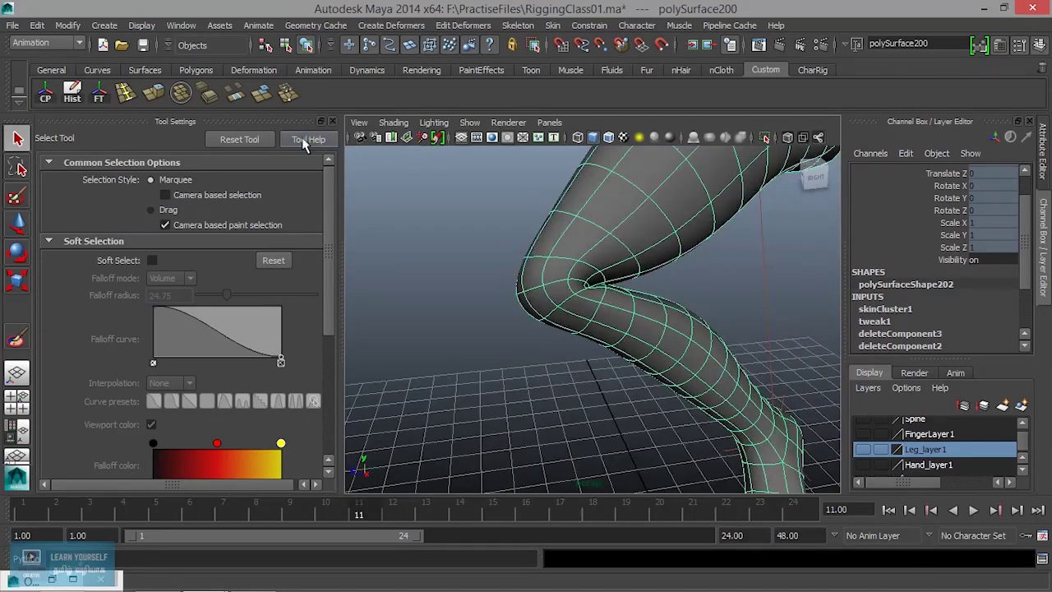
# Hide the tool settings and examine the smoothed bent knee from the front and the opposite side.
pyautogui.click(332, 122)
pyautogui.scroll(-2, 345, 329)
pyautogui.scroll(-3, 306, 377)
pyautogui.keyDown('alt'); pyautogui.moveTo(302, 378); pyautogui.dragTo(359, 399); pyautogui.keyUp('alt')
pyautogui.scroll(3, 382, 331)
pyautogui.keyDown('alt'); pyautogui.moveTo(382, 332); pyautogui.dragTo(521, 364, button='right'); pyautogui.keyUp('alt')
pyautogui.keyDown('alt'); pyautogui.moveTo(392, 322); pyautogui.dragTo(625, 291); pyautogui.keyUp('alt')
pyautogui.keyDown('alt'); pyautogui.moveTo(624, 291); pyautogui.dragTo(643, 337, button='right'); pyautogui.keyUp('alt')
pyautogui.keyDown('alt'); pyautogui.moveTo(643, 337); pyautogui.dragTo(504, 313); pyautogui.keyUp('alt')
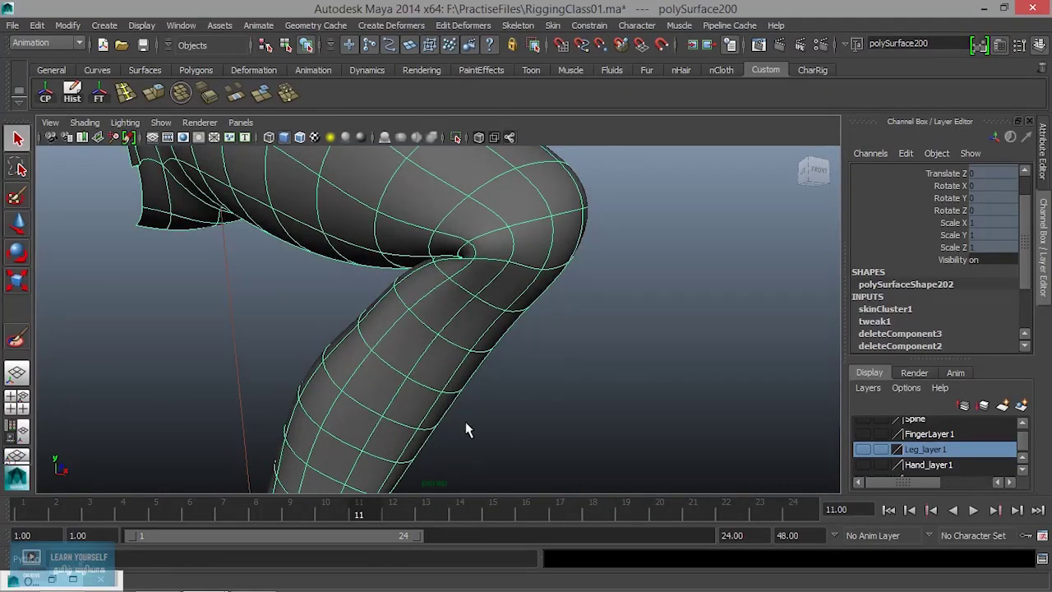
# Scrub the animation back to frame 1 and check the shape of the straightened knee.
pyautogui.scroll(-3, 462, 416)
pyautogui.moveTo(362, 510); pyautogui.dragTo(33, 530)
pyautogui.keyDown('alt'); pyautogui.moveTo(444, 359); pyautogui.dragTo(233, 396); pyautogui.keyUp('alt')
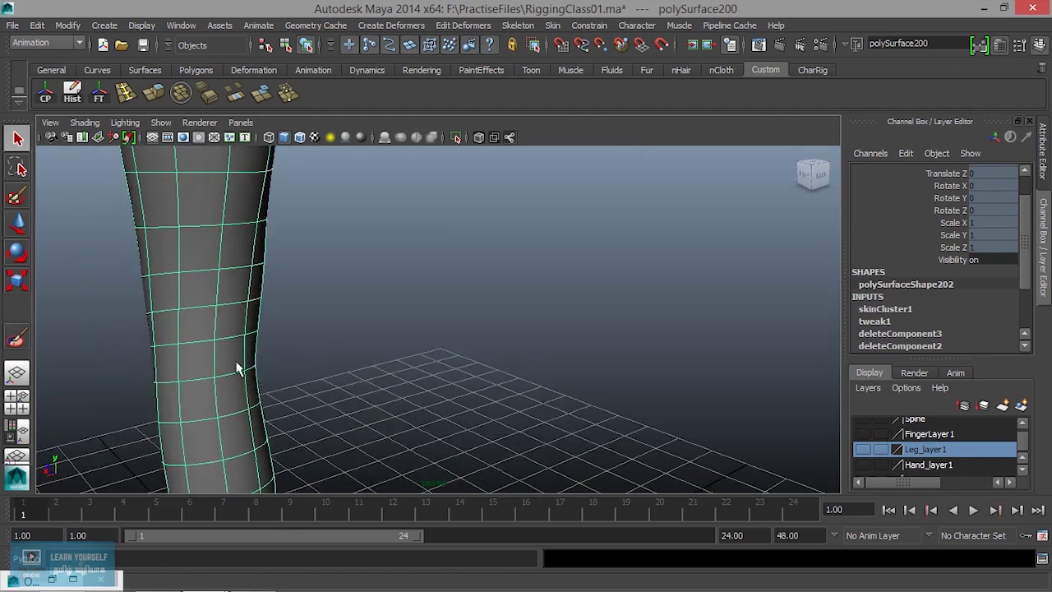